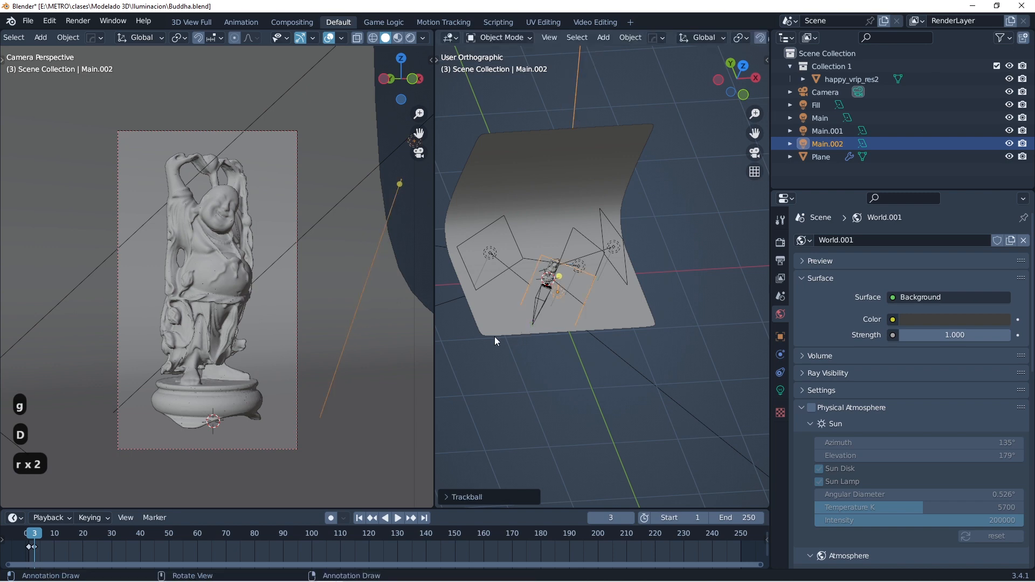
Preview the statue's lighting in the camera view with Rendered shading, then return the view to Solid shading.
key(z)
click(255, 293)
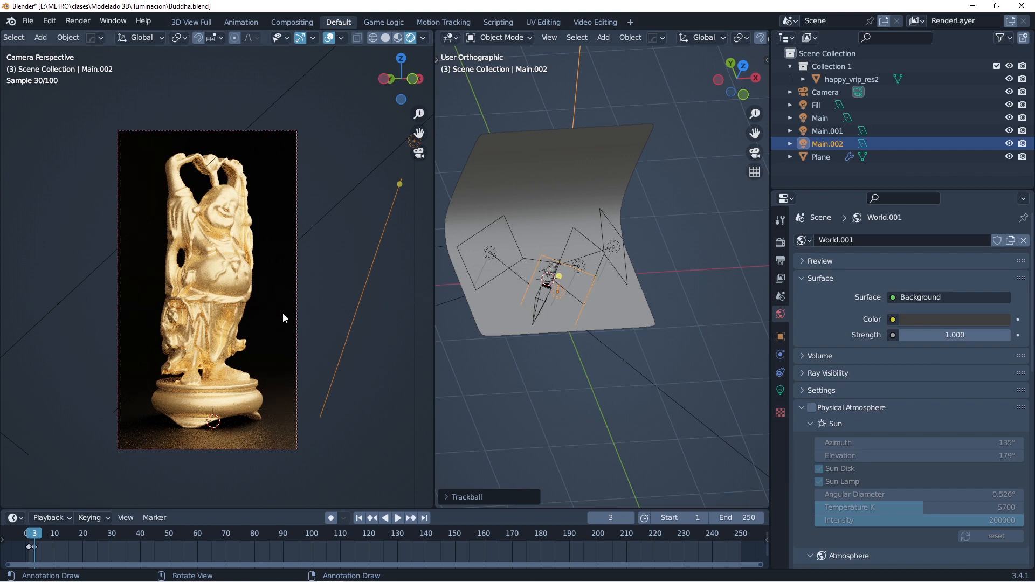
key(z)
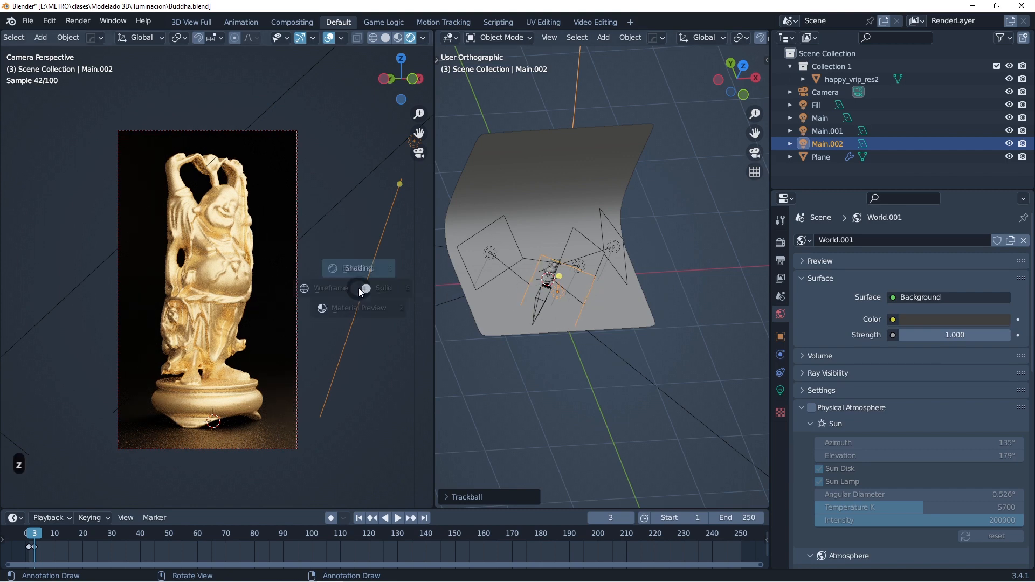
click(448, 288)
Undo the last five changes to remove the extra area lights Main.001 and Main.002.
key(ctrl+z)
key(ctrl+z)
key(ctrl+z)
key(ctrl+z)
key(ctrl+z)
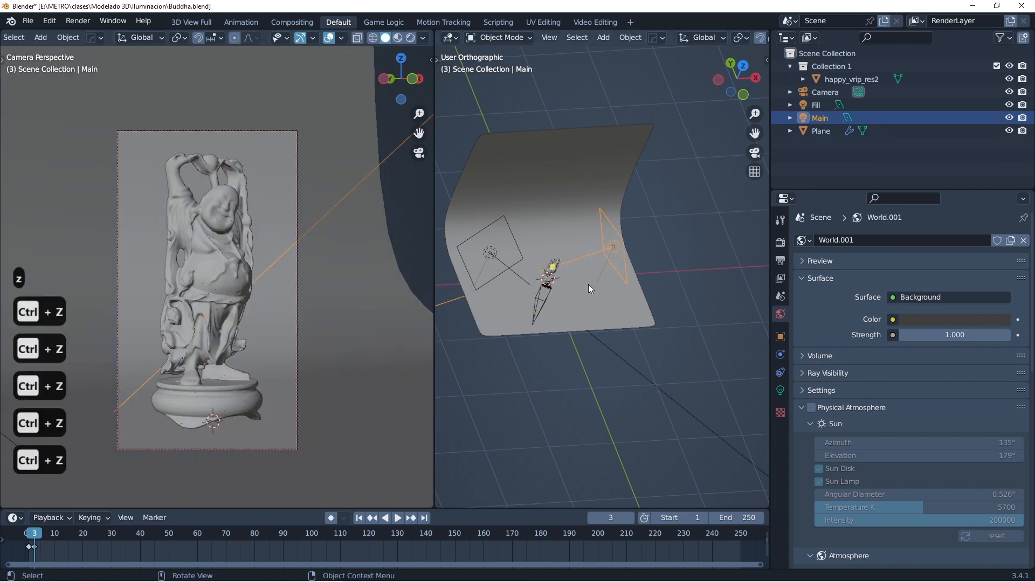
Hide the Main light and the Fill light beside the statue.
key(h)
click(489, 250)
click(490, 253)
key(h)
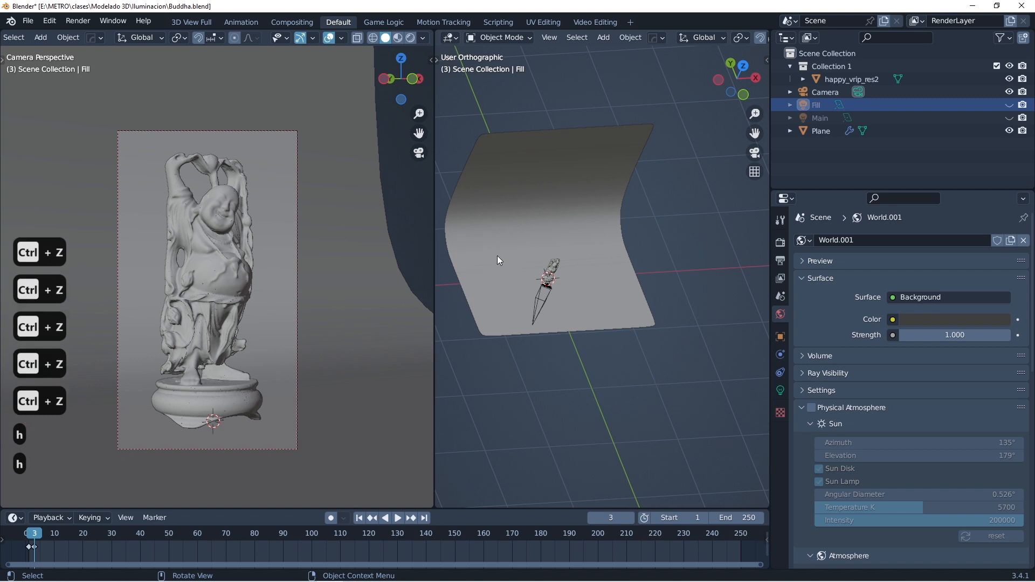
middle_drag(578, 308, 598, 295)
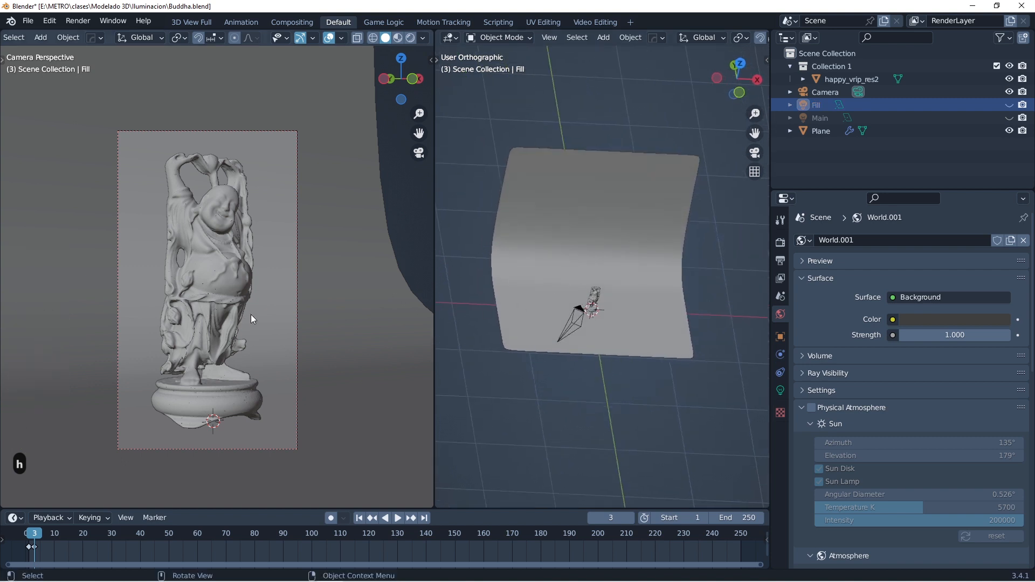
Display the camera view in Rendered shading and set the world background strength to 0.
click(779, 242)
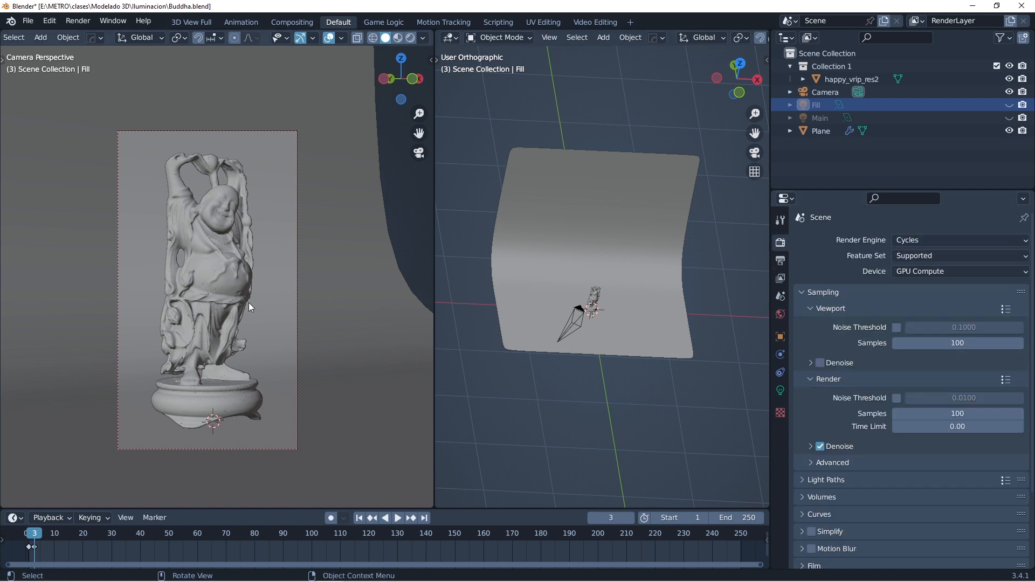
key(z)
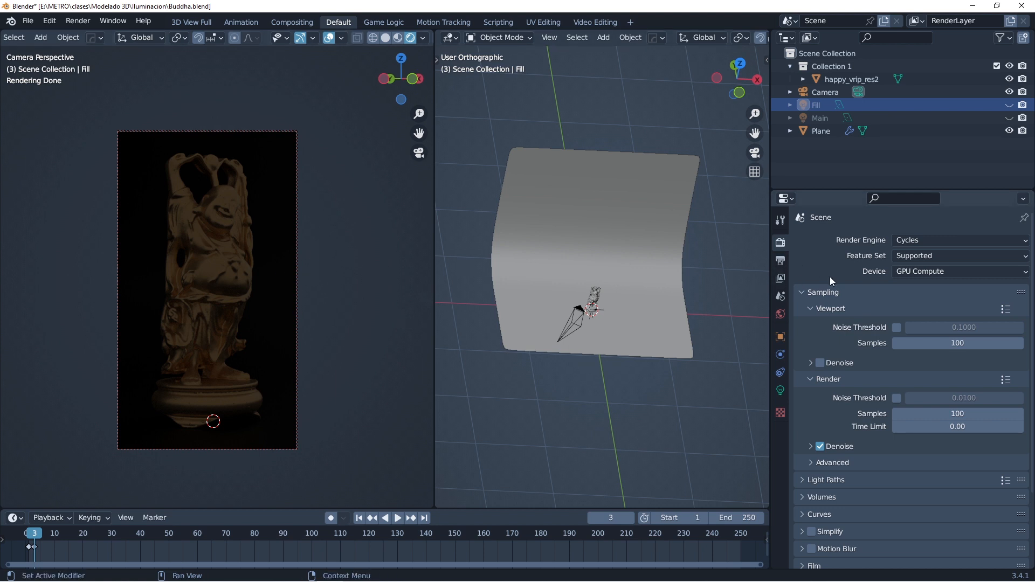
click(780, 314)
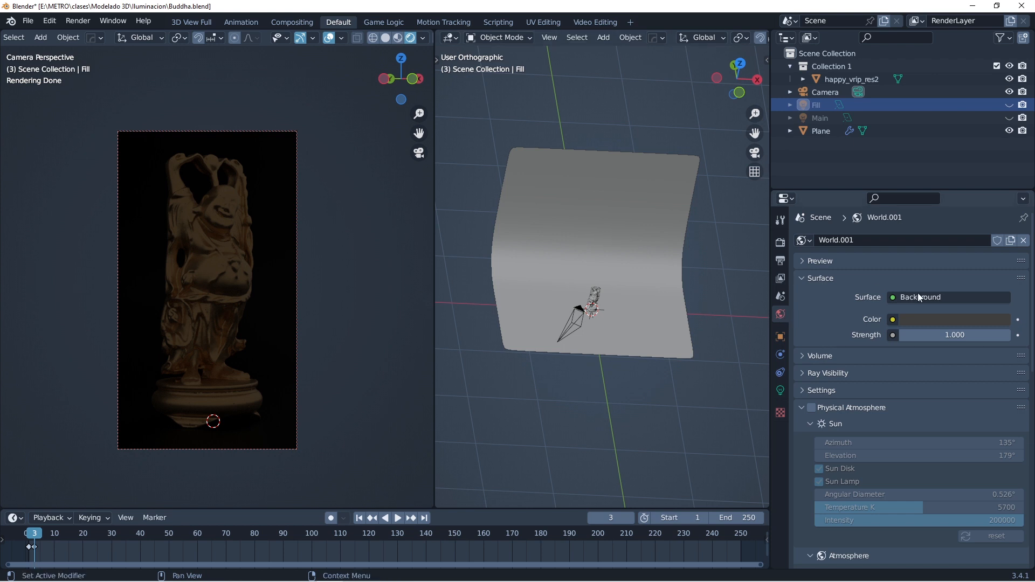
drag(967, 335, 932, 338)
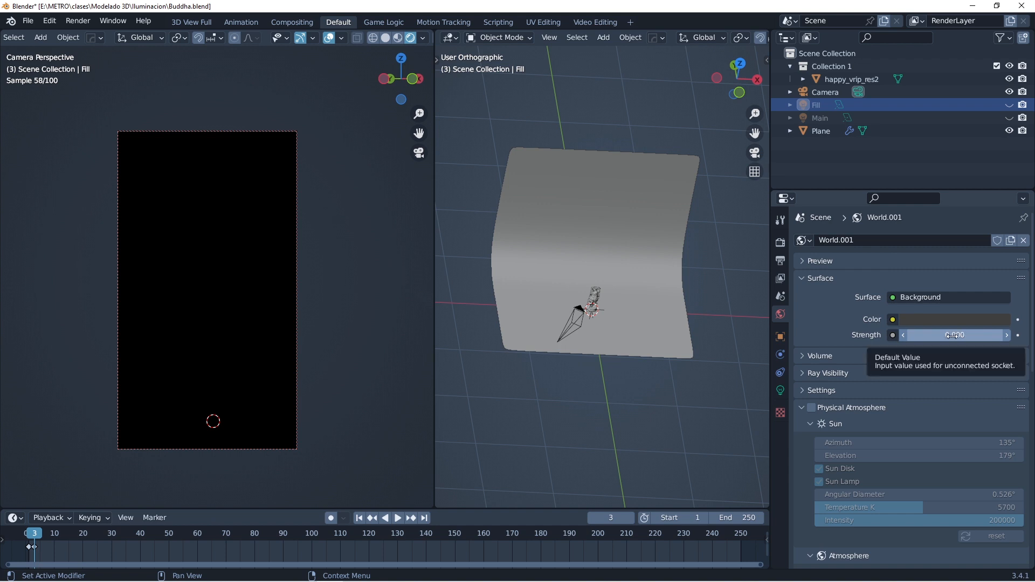
Unhide both lights, hide only the Fill light, and select the Main light.
key(alt+h)
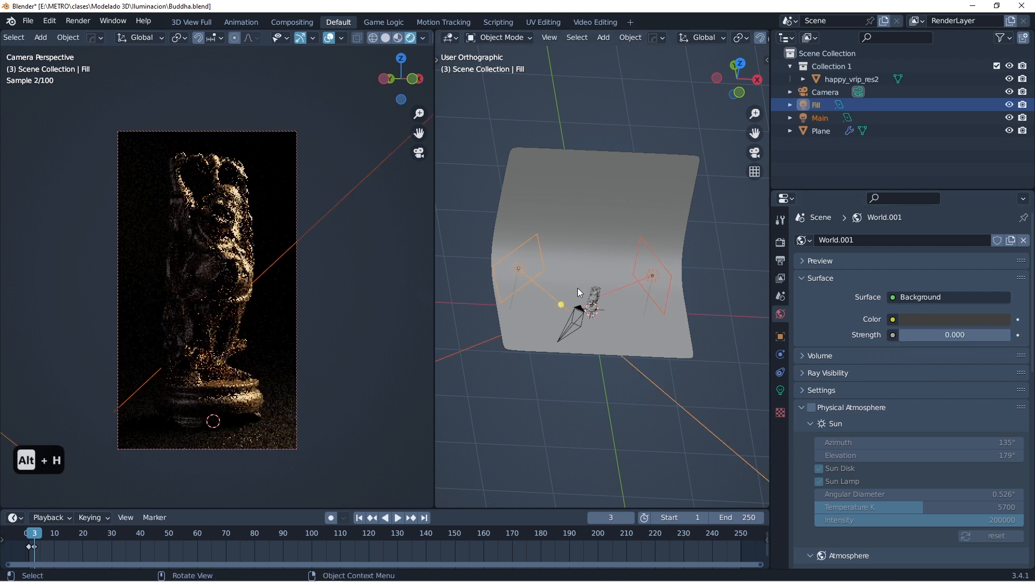
key(h)
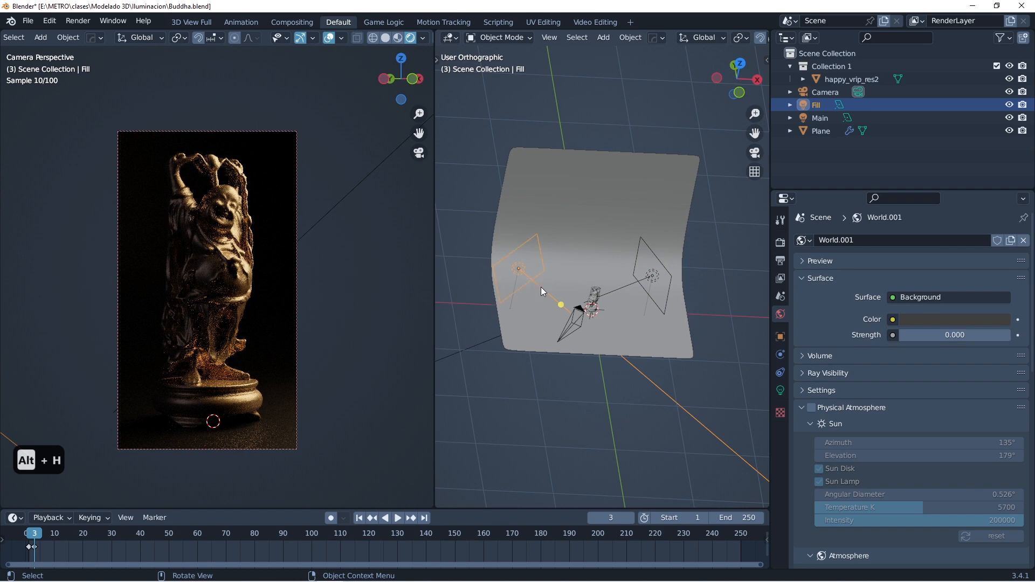
click(651, 276)
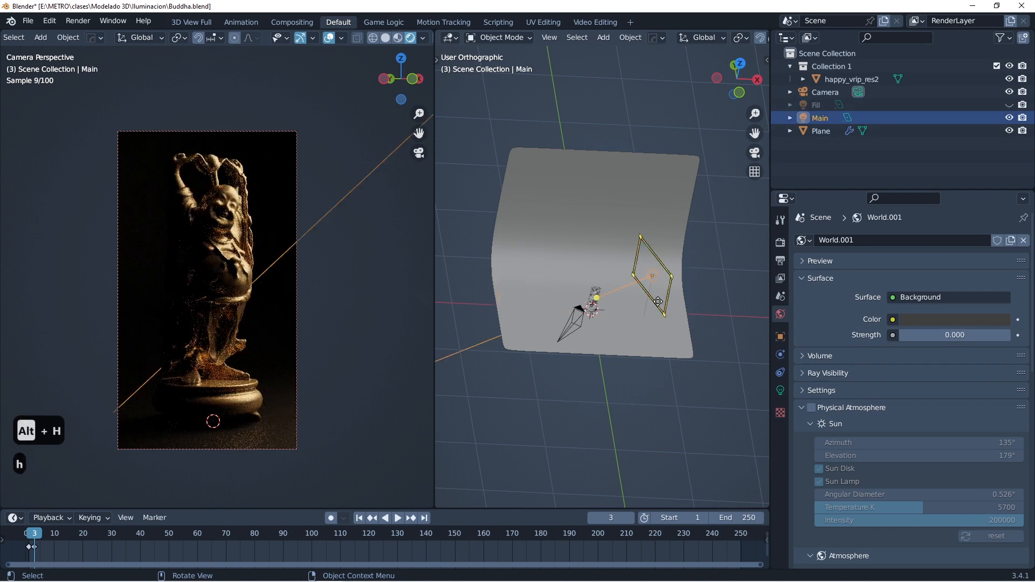
Rename the Main light as Principal.
middle_drag(650, 300, 636, 289)
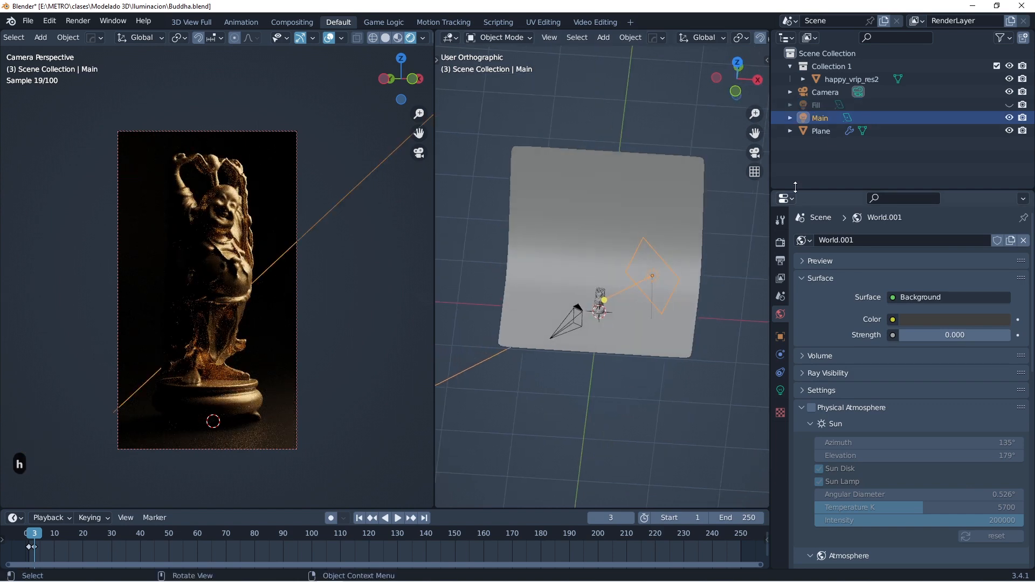
double_click(826, 119)
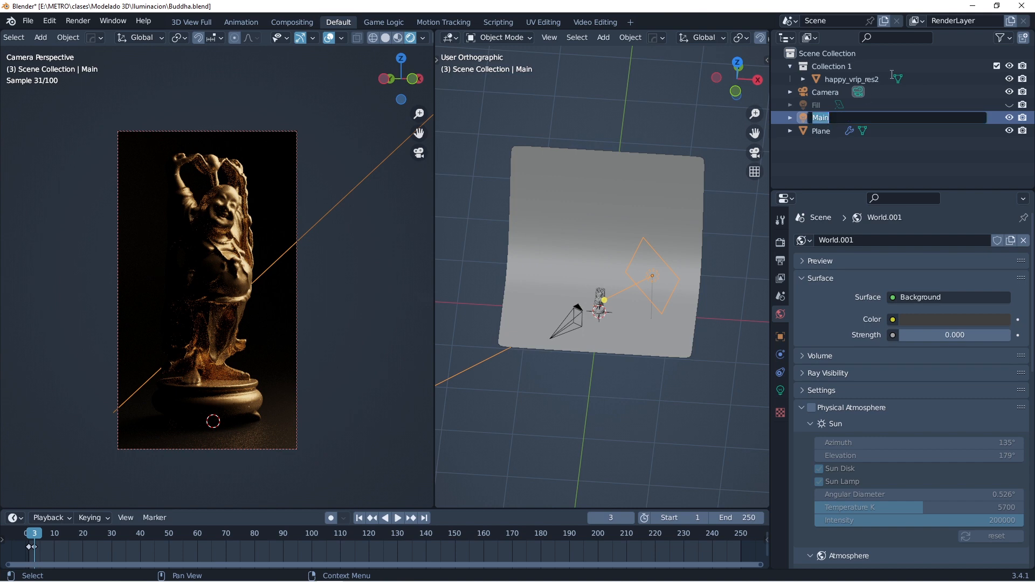
text(Principal)
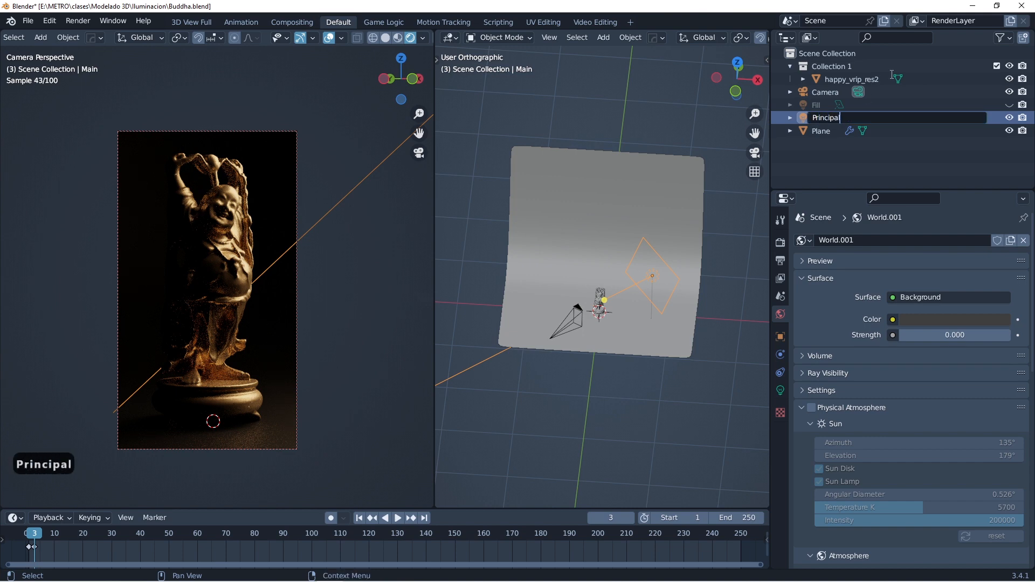
key(Return)
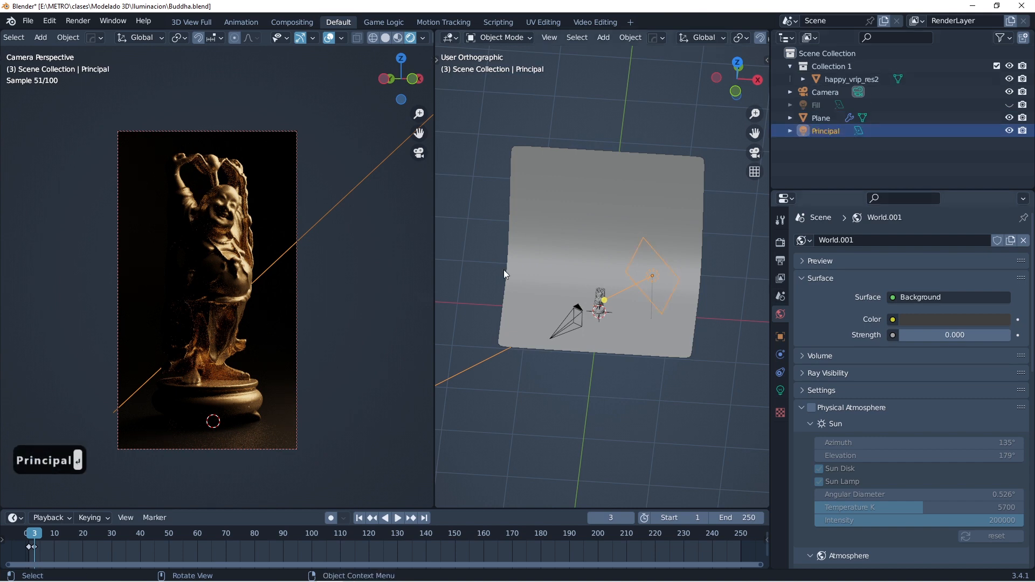
Unhide the Fill light and toggle the visibility of Principal and Fill in turn to compare each light's effect on the statue.
key(alt+h)
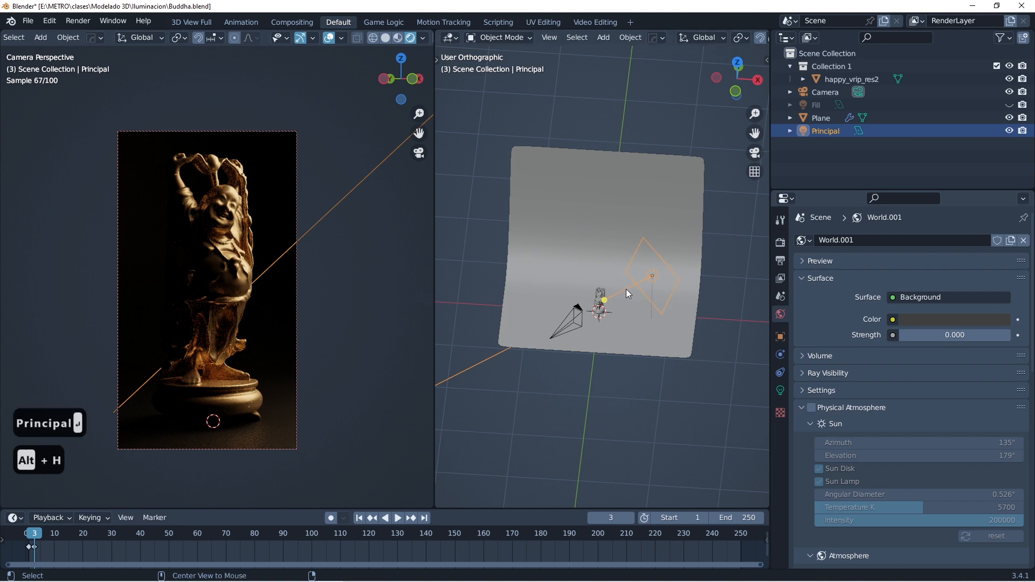
click(655, 279)
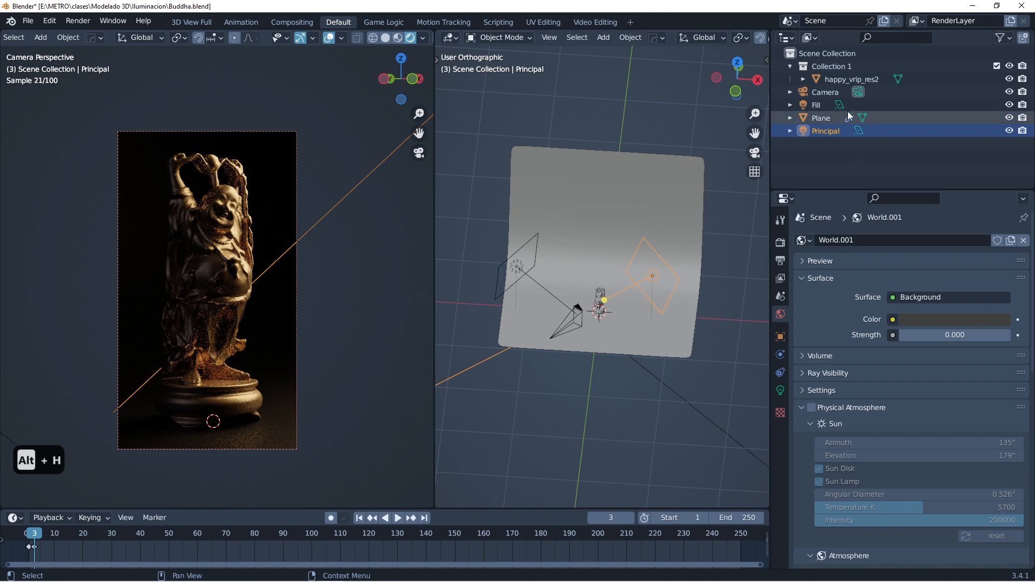
click(1009, 130)
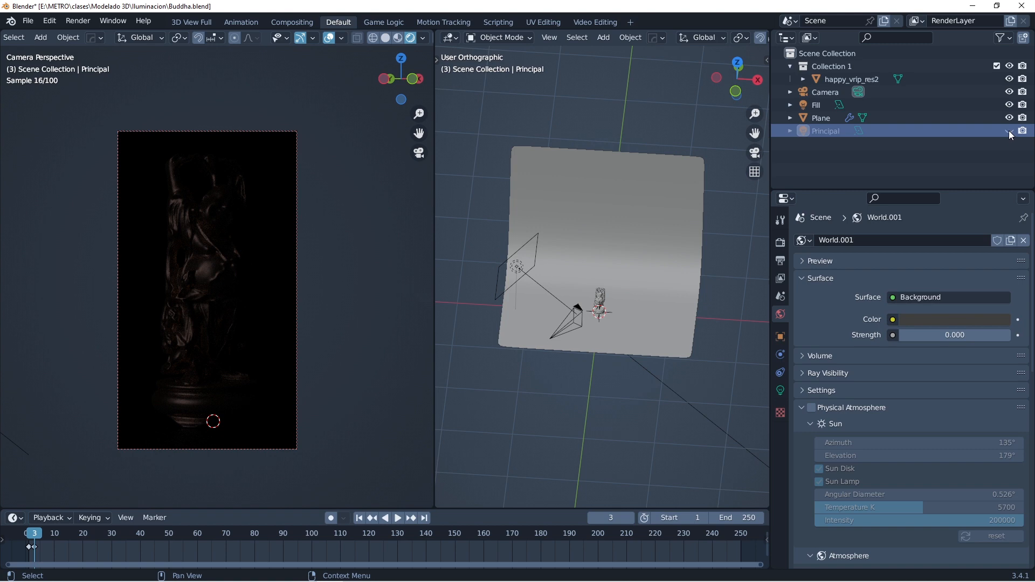
click(1009, 130)
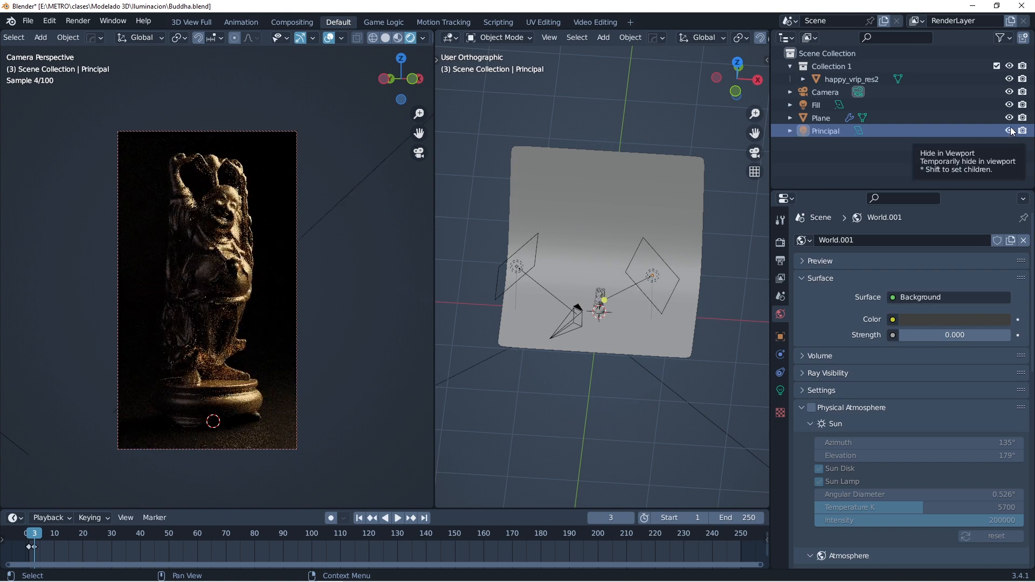
click(1008, 105)
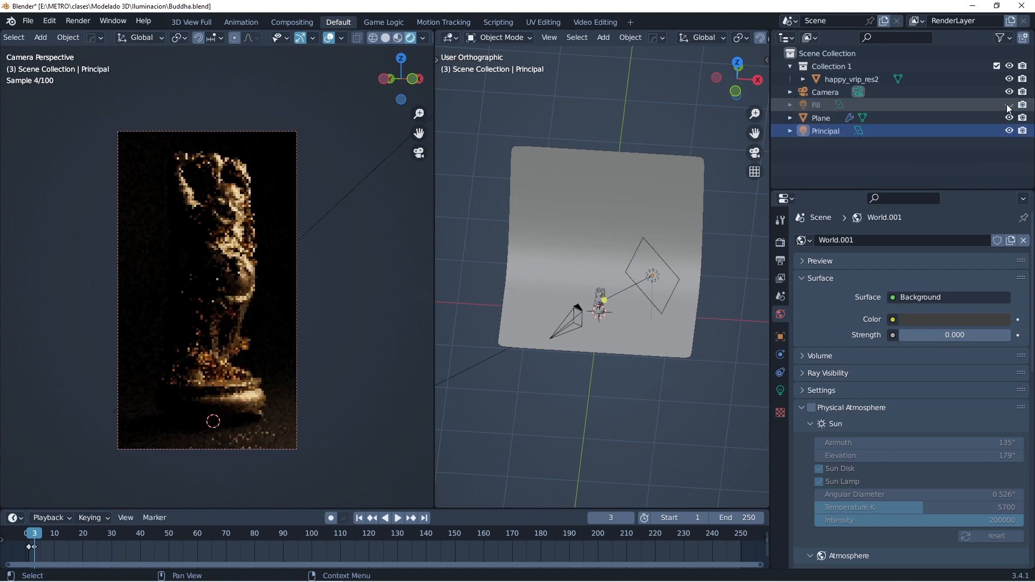
click(1006, 131)
click(1009, 105)
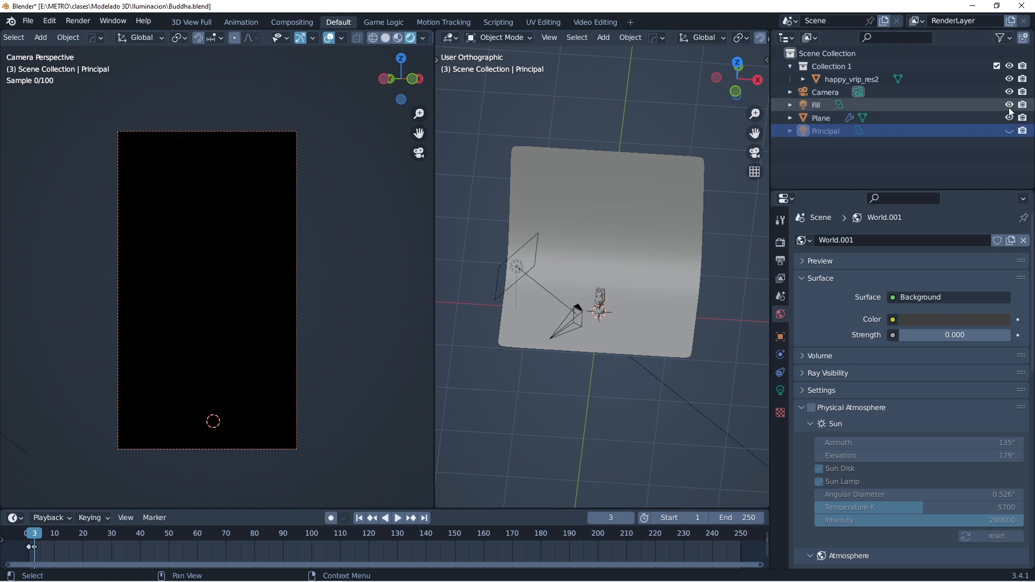
click(1008, 104)
click(1009, 130)
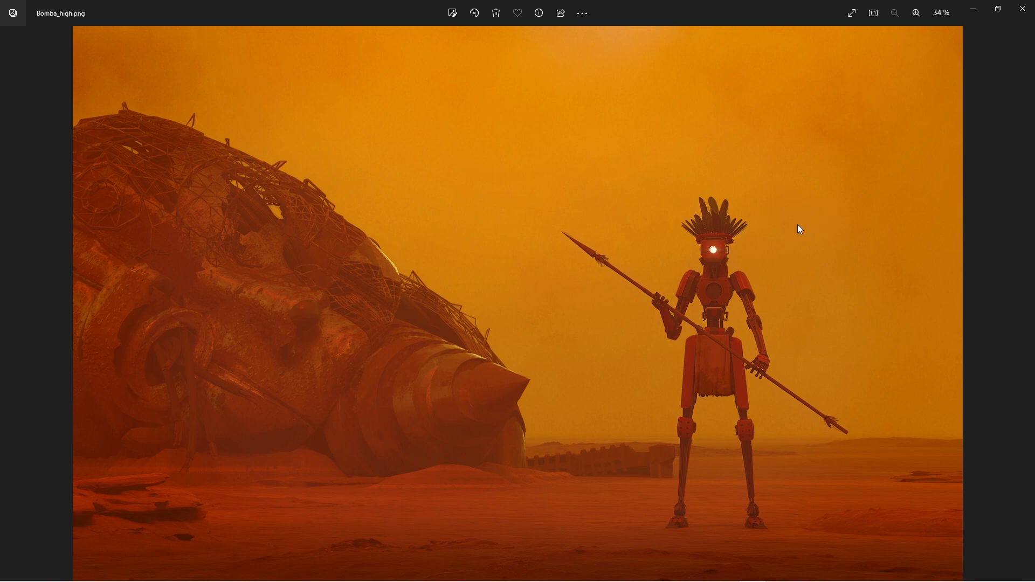
Page through the lighting reference images in the image viewer, starting at Bomba_high.png and comparing backdrops_2_1500.png with its neighbour.
key(Right)
key(Right)
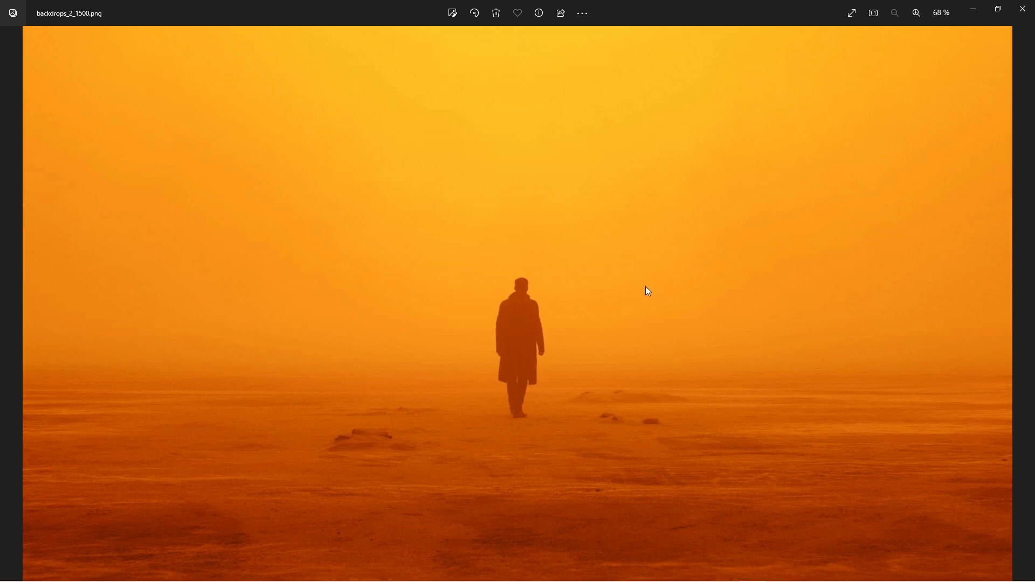
key(Right)
key(Left)
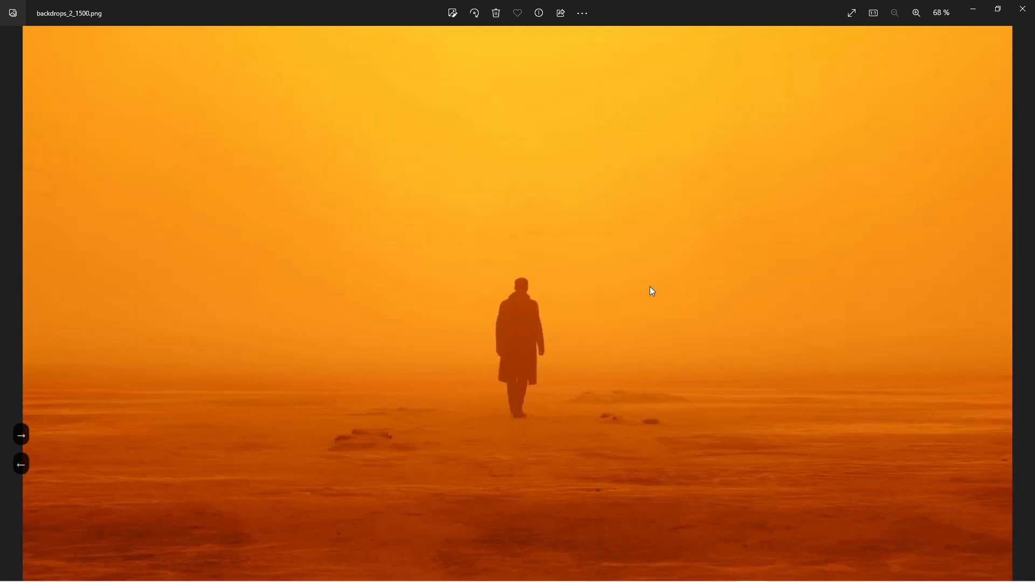
key(Right)
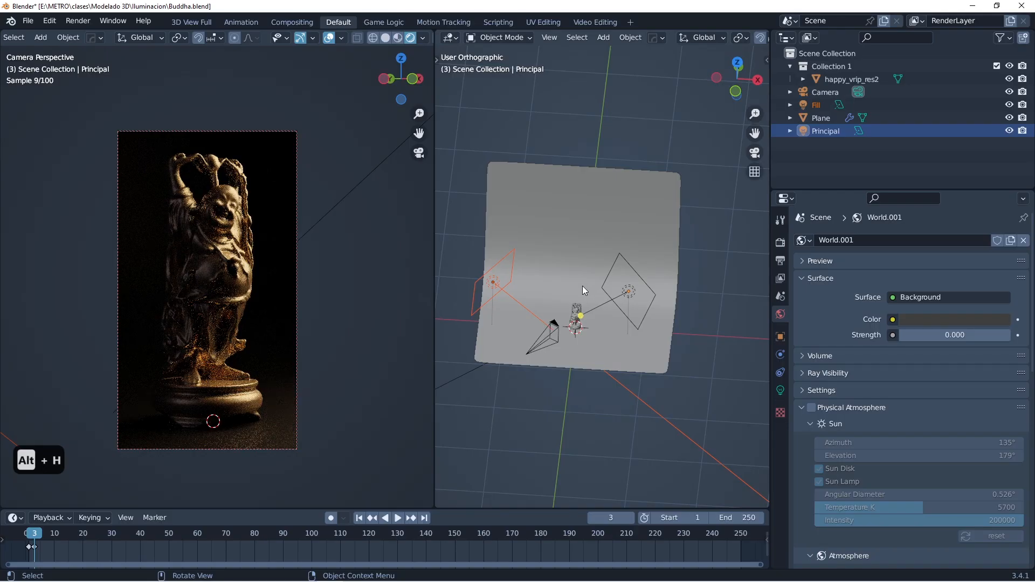
Select the Principal light and show its area light settings to review its color and power.
middle_drag(582, 286, 625, 287)
click(625, 291)
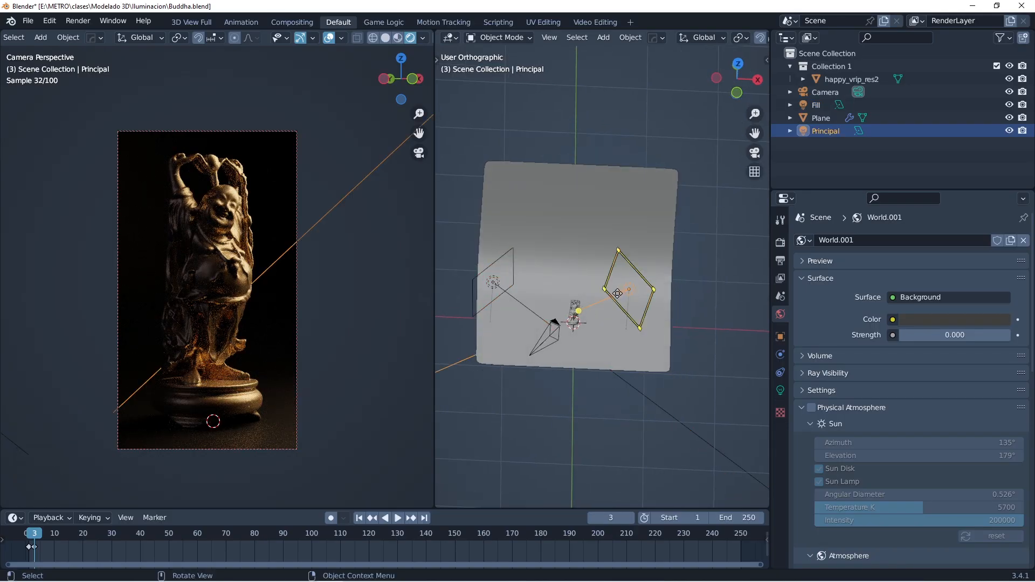
mouse_move(616, 293)
middle_down()
mouse_move(605, 312)
mouse_move(607, 297)
mouse_move(599, 301)
middle_up()
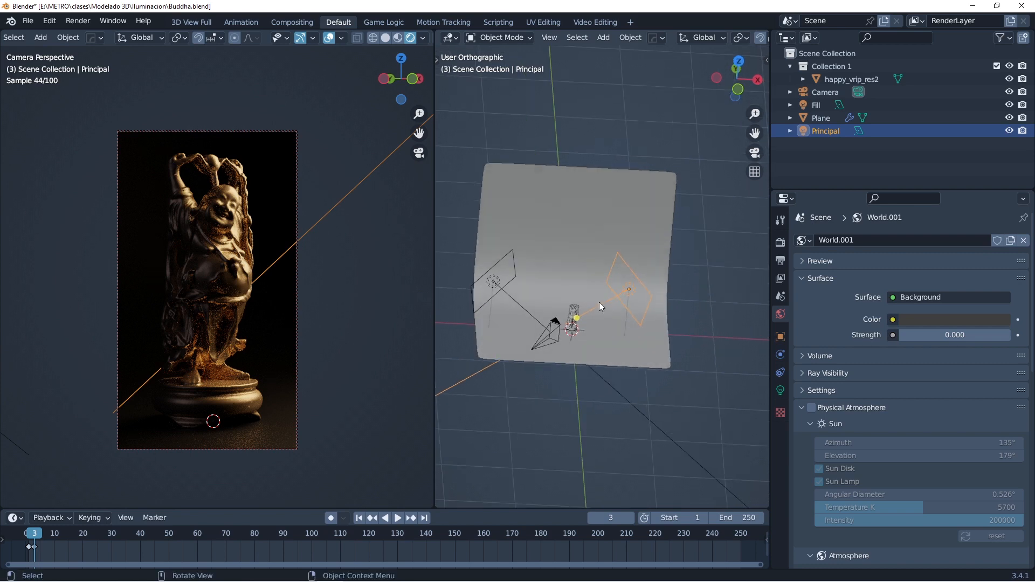
click(780, 390)
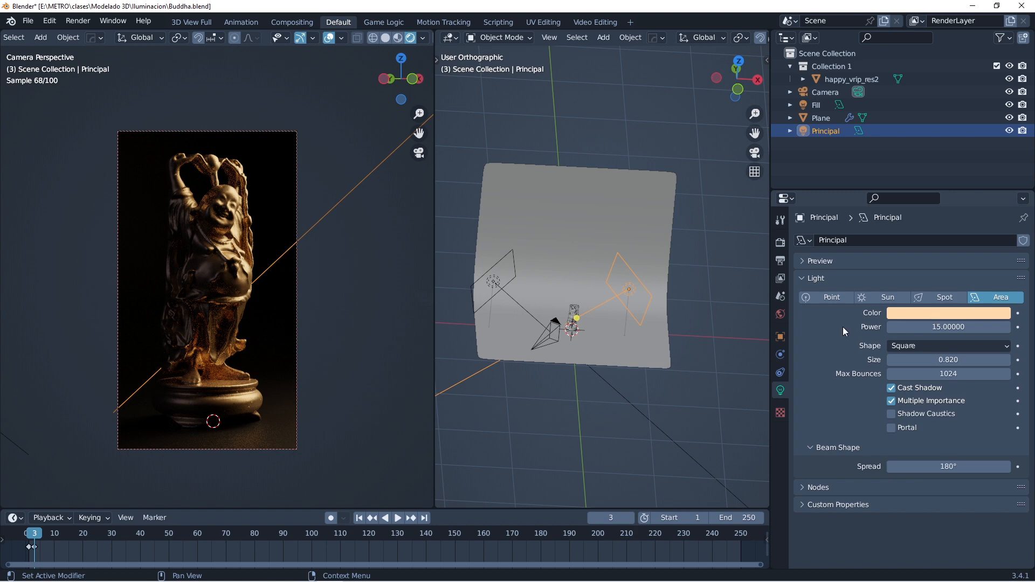
middle_drag(616, 294, 628, 296)
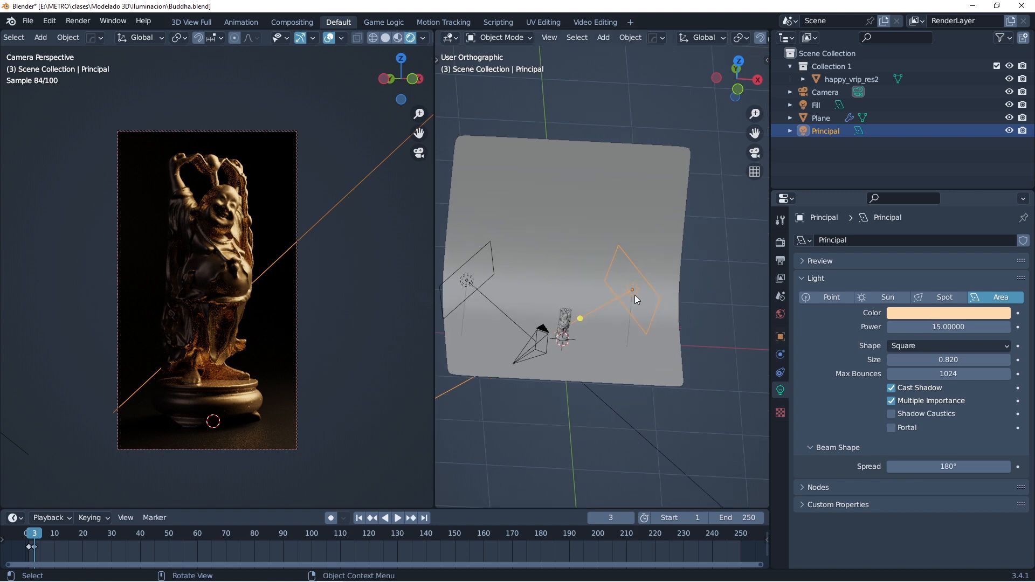
scroll(238, 297, up, 1)
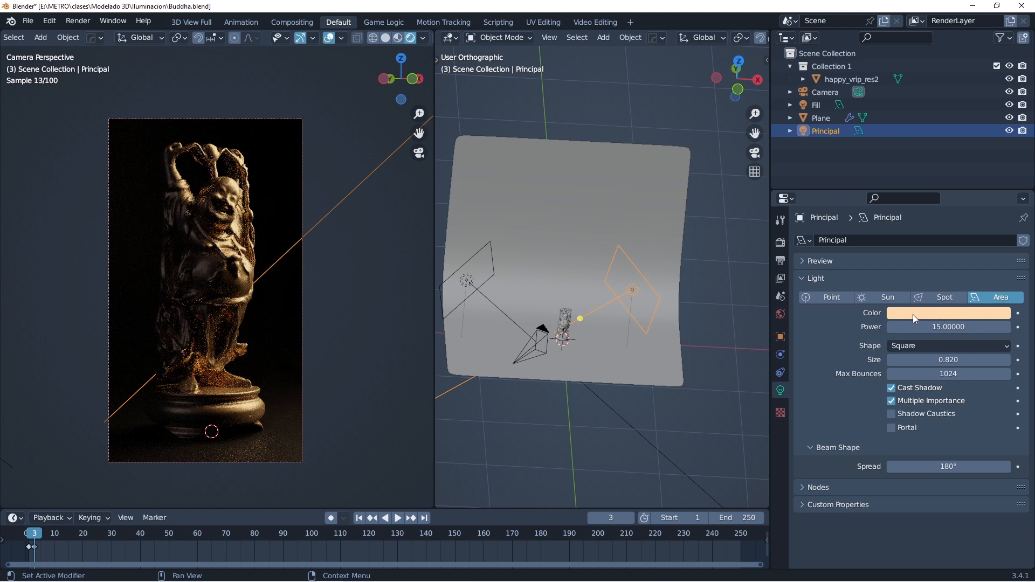
Change the Fill light's color to a light cyan.
click(467, 280)
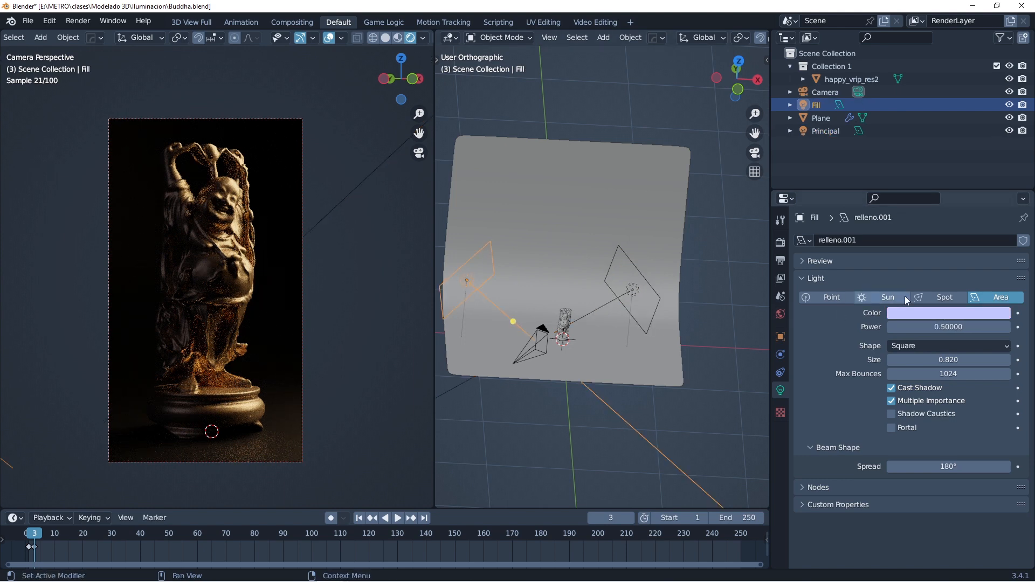
click(926, 313)
drag(956, 176, 945, 170)
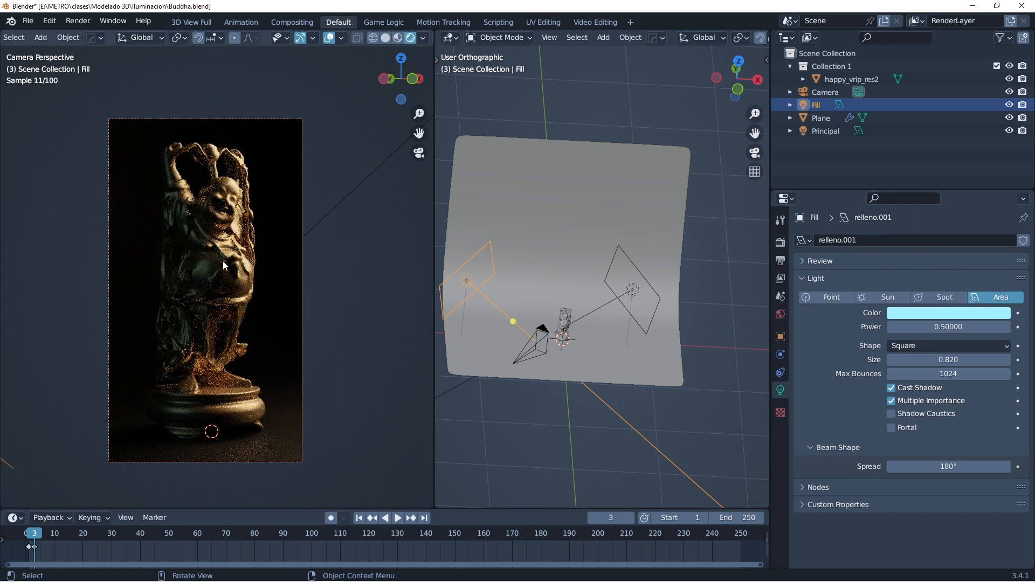
Reselect the Principal light and examine the arrangement of the lights around the statue.
click(634, 290)
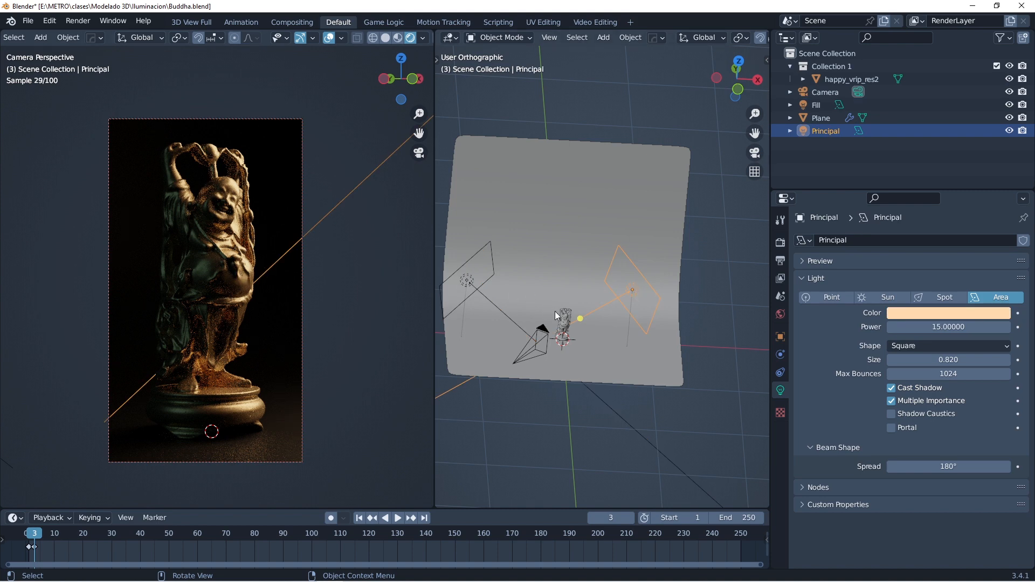
scroll(550, 303, down, 1)
mouse_move(588, 303)
middle_down()
mouse_move(628, 304)
mouse_move(538, 308)
mouse_move(599, 309)
mouse_move(587, 310)
middle_up()
middle_drag(526, 299, 571, 318)
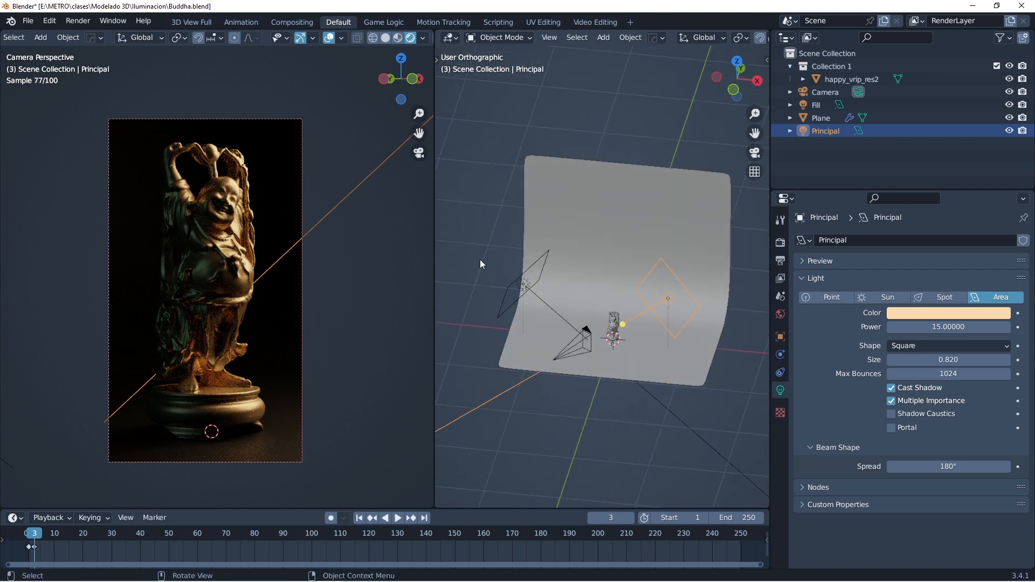
Draw a quick freehand annotation beside the Fill light and erase it.
mouse_move(480, 260)
mouse_down()
mouse_move(470, 241)
mouse_move(521, 257)
mouse_move(512, 302)
mouse_move(459, 329)
mouse_up()
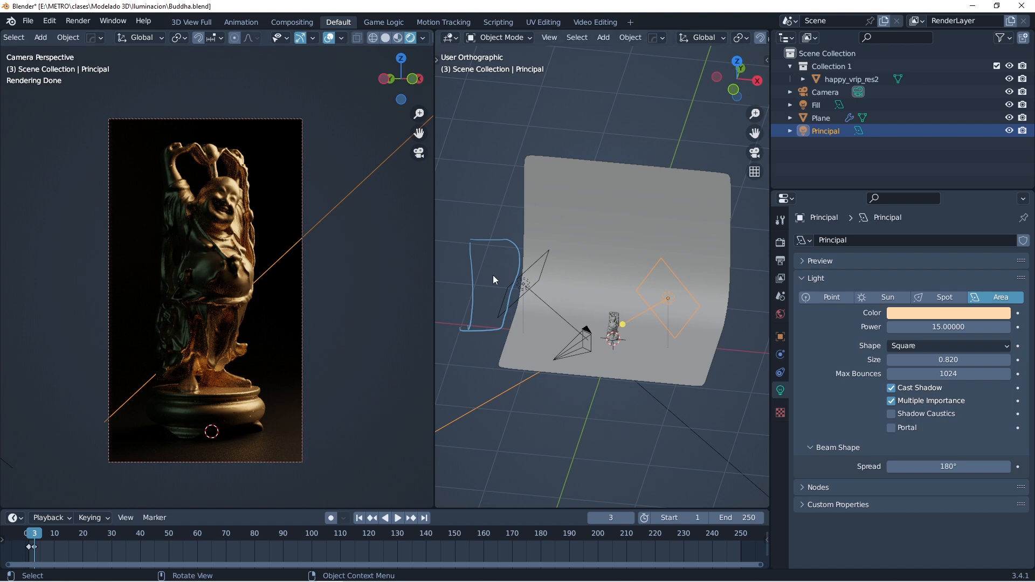
mouse_move(482, 266)
right_down()
mouse_move(492, 265)
mouse_move(479, 316)
right_up()
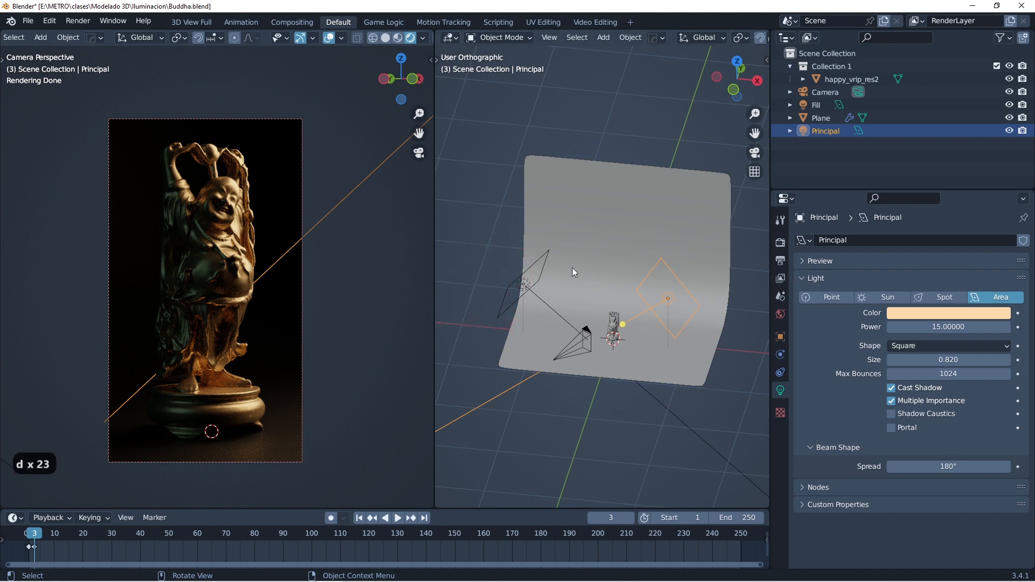
Select the Fill light and the Principal light in turn to compare their placement, color and power.
middle_drag(571, 268, 613, 330)
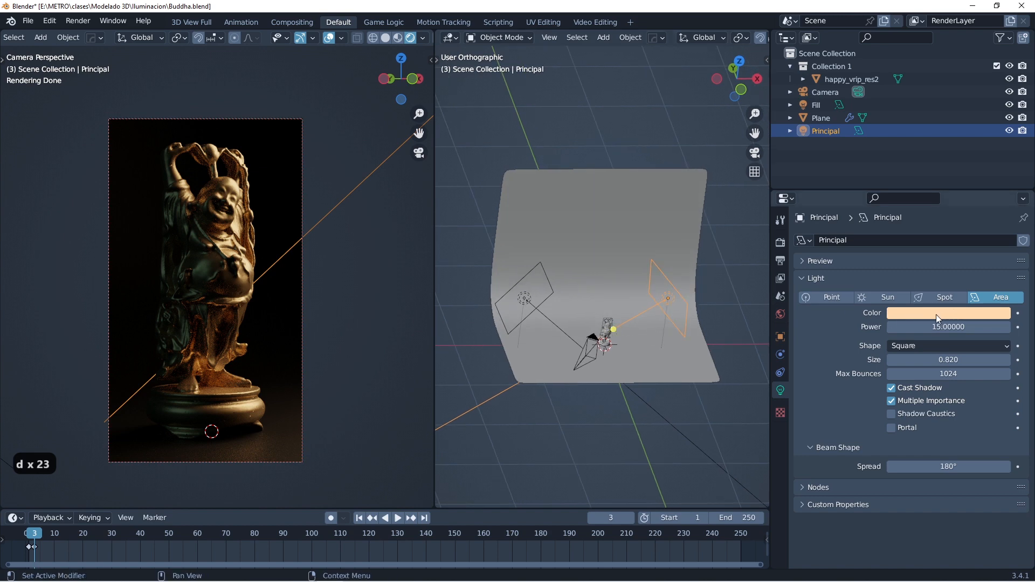
click(522, 298)
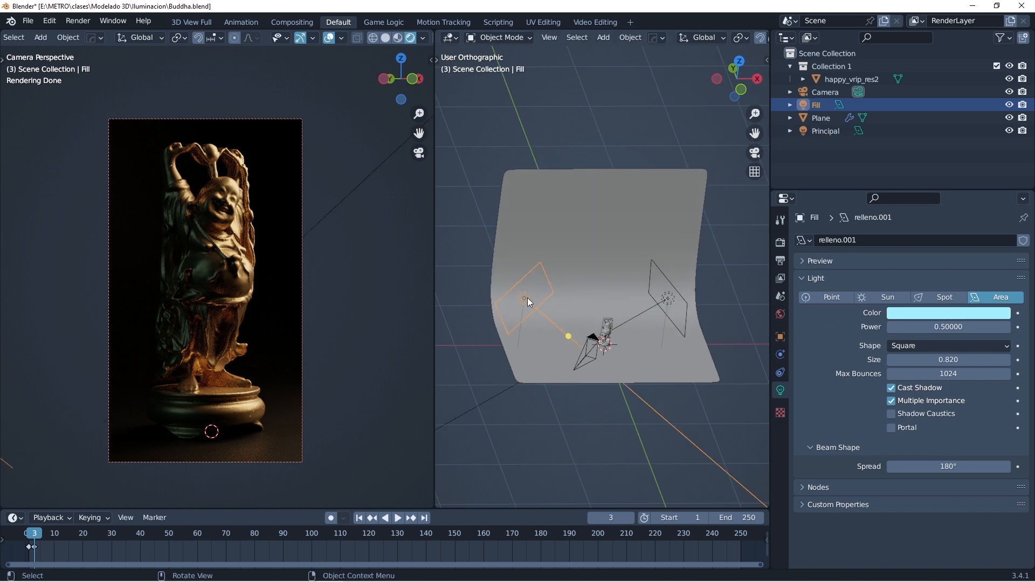
click(668, 299)
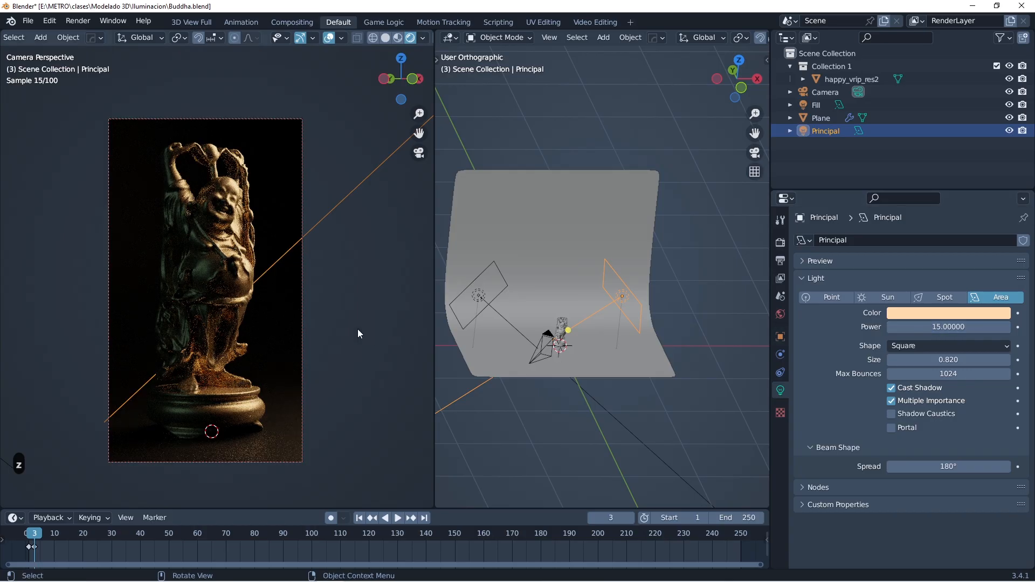
Hide the Fill light so that only the Principal light illuminates the statue.
click(481, 296)
key(h)
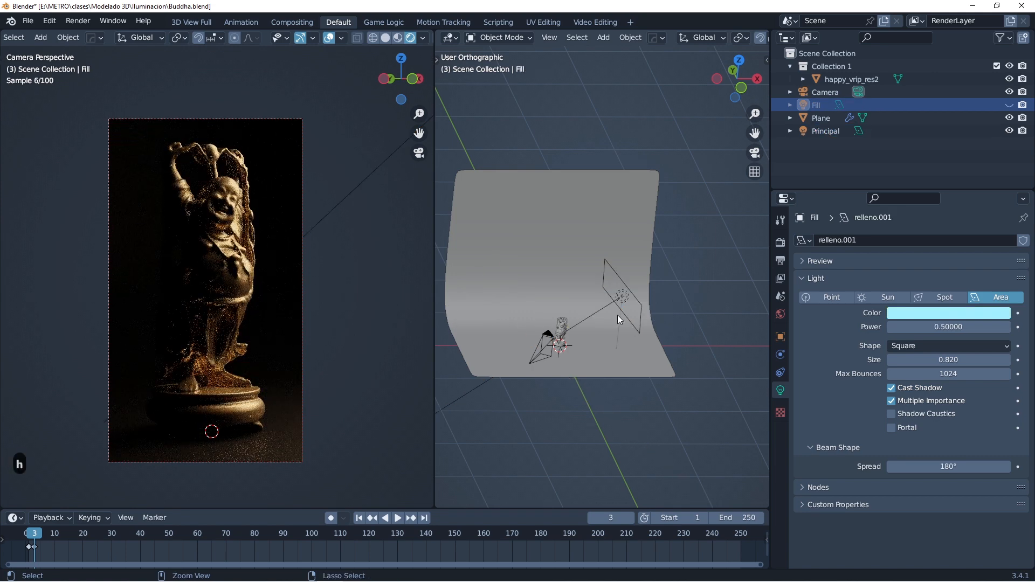
Lower the Principal light's power to 2.8.
scroll(617, 315, up, 1)
click(625, 291)
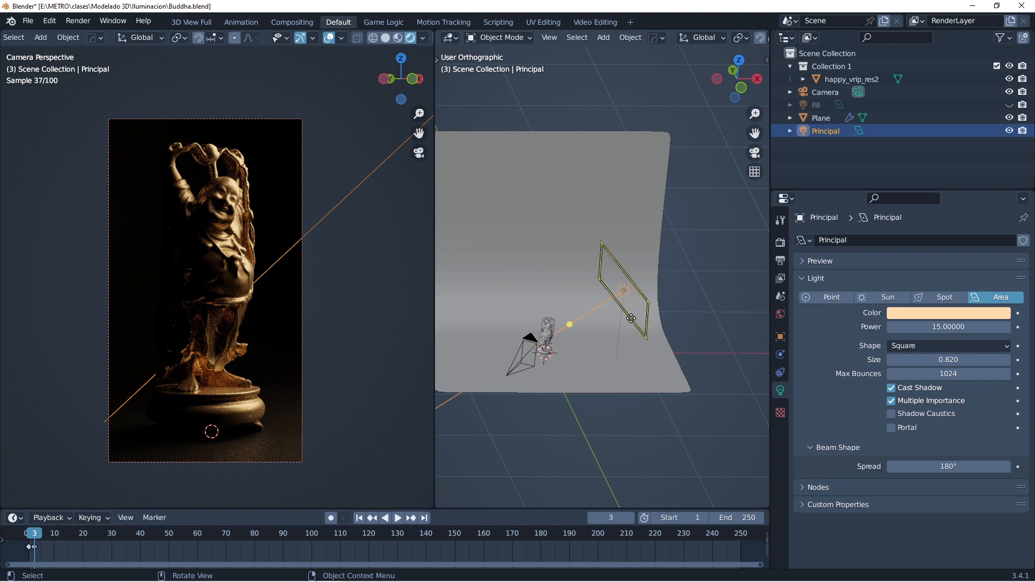
shift+middle_drag(608, 327, 614, 350)
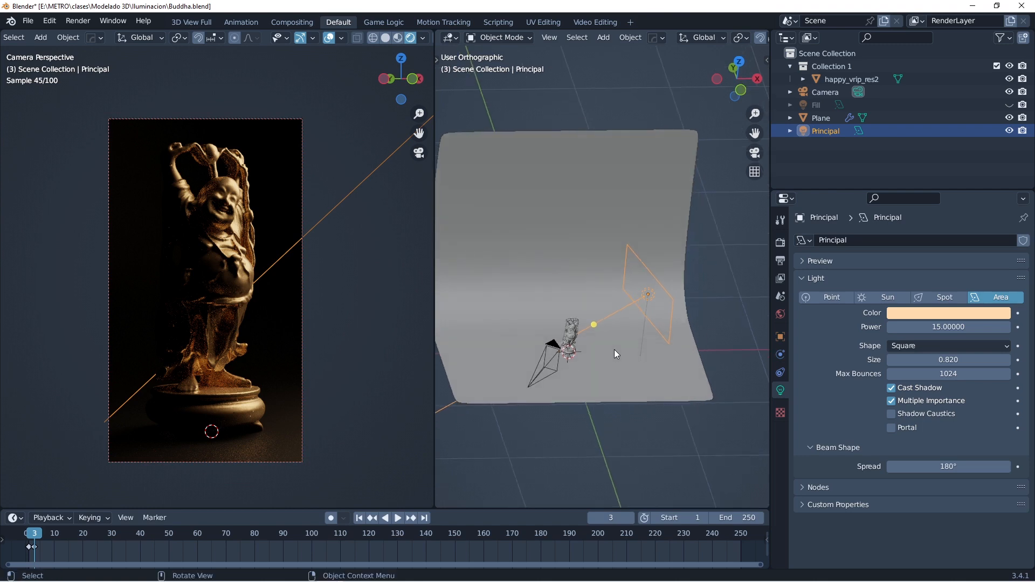
click(949, 326)
text(2.6)
key(Return)
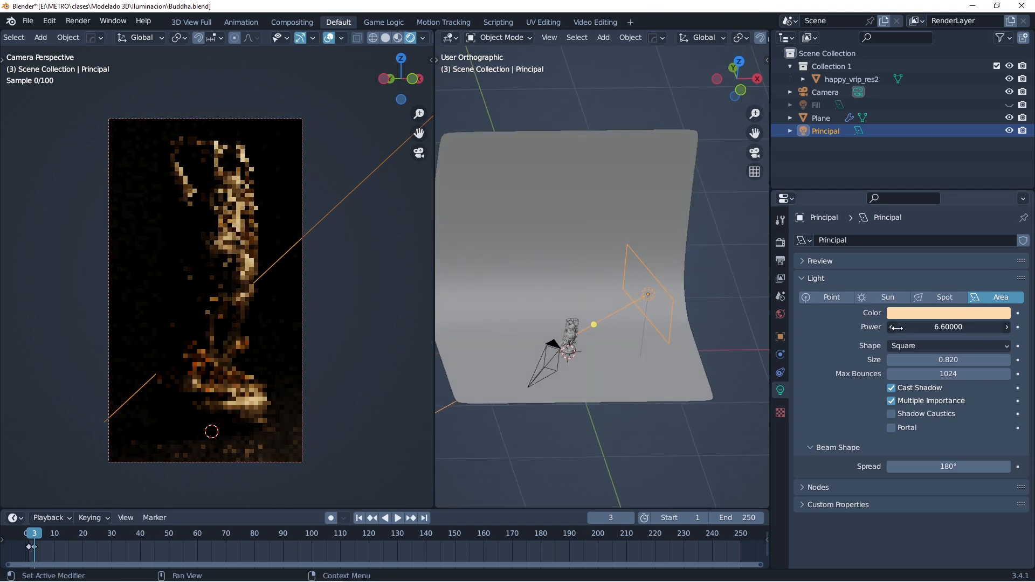
mouse_move(877, 328)
mouse_down()
mouse_move(863, 328)
mouse_move(893, 327)
mouse_move(875, 327)
mouse_up()
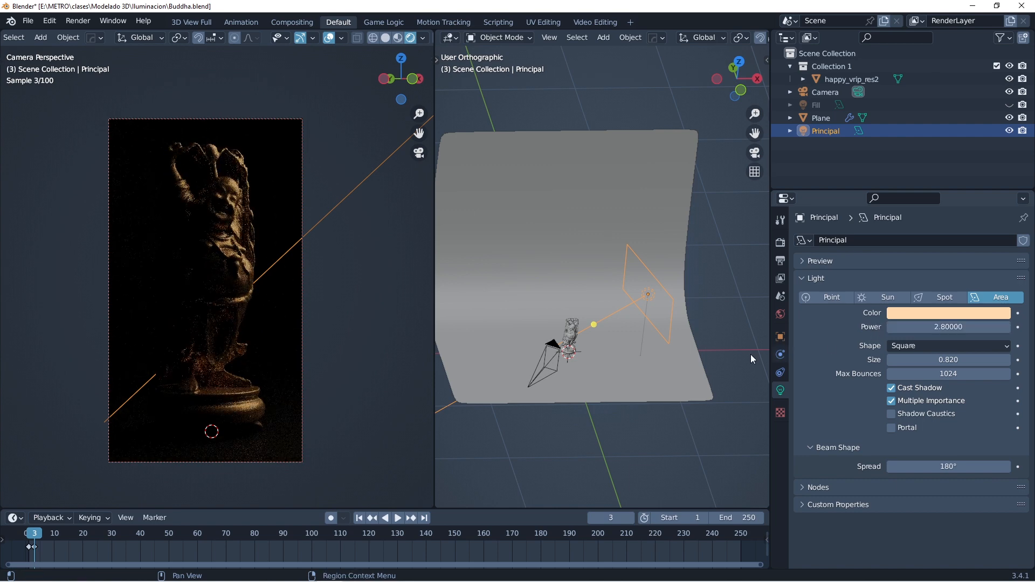
Change the backdrop plane's material base color to white and check the statue's shadow outside the camera view.
middle_drag(350, 378, 285, 329)
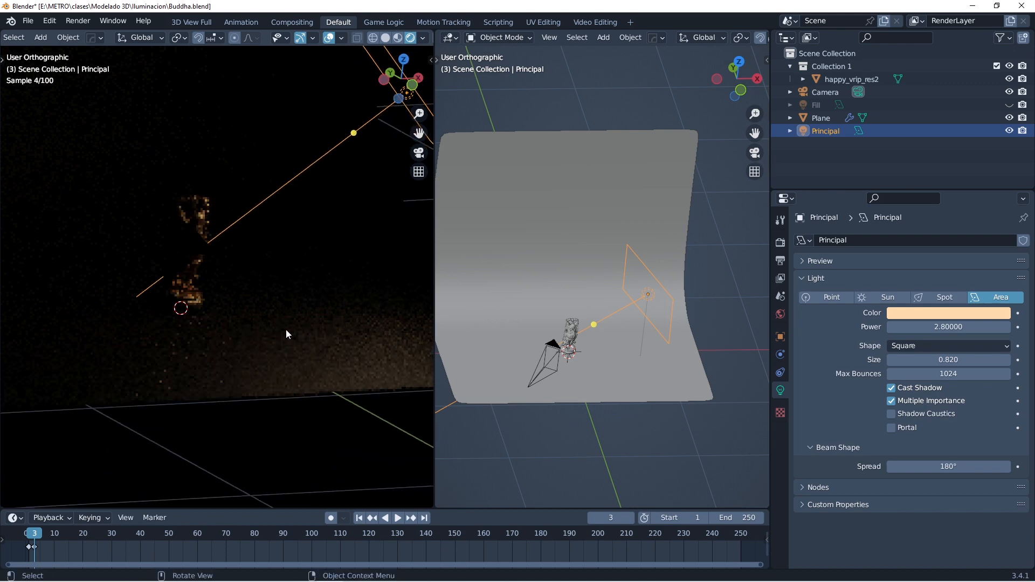
click(612, 362)
click(780, 443)
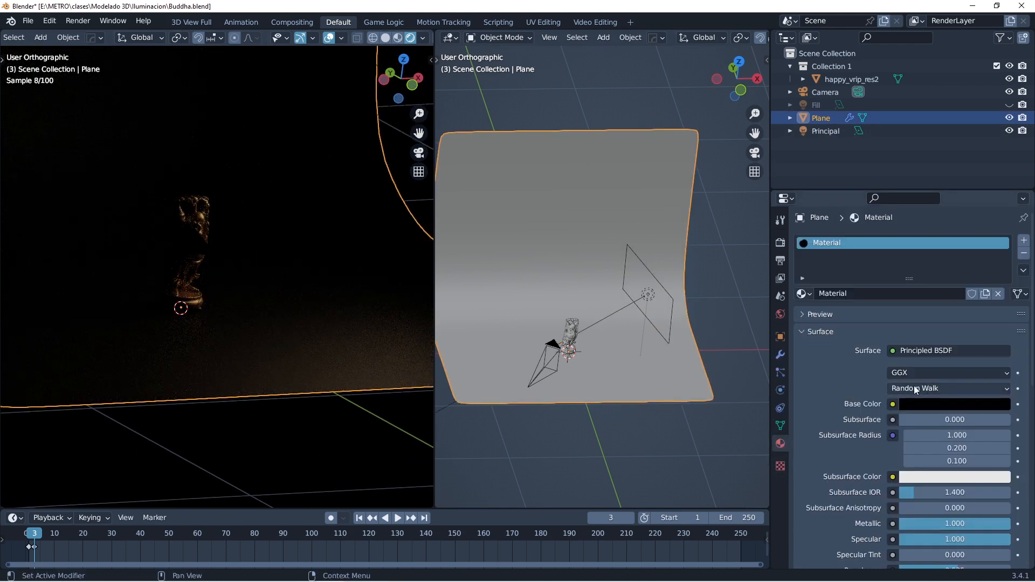
click(944, 405)
drag(1000, 280, 1001, 221)
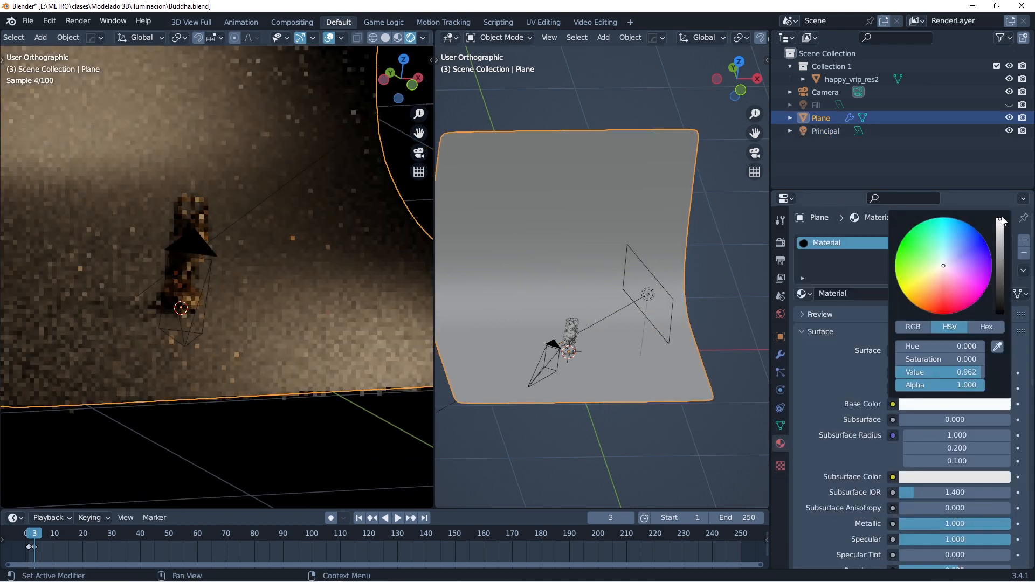
middle_drag(248, 322, 273, 332)
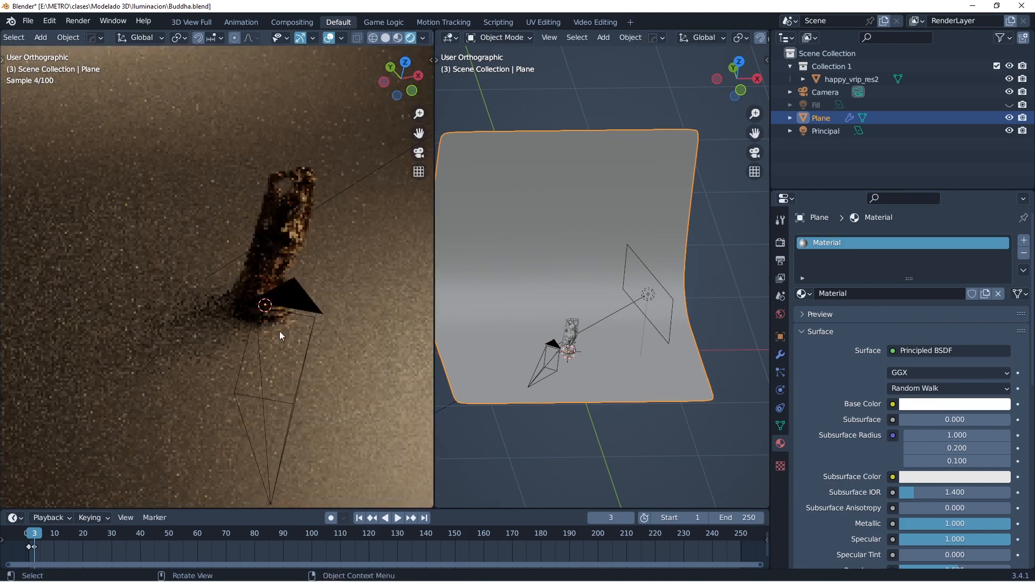
Set the Principal light's power to 3.79 and its size to 0.006, and check the hard shadow through the camera.
click(649, 294)
drag(889, 331, 1002, 335)
drag(939, 359, 498, 374)
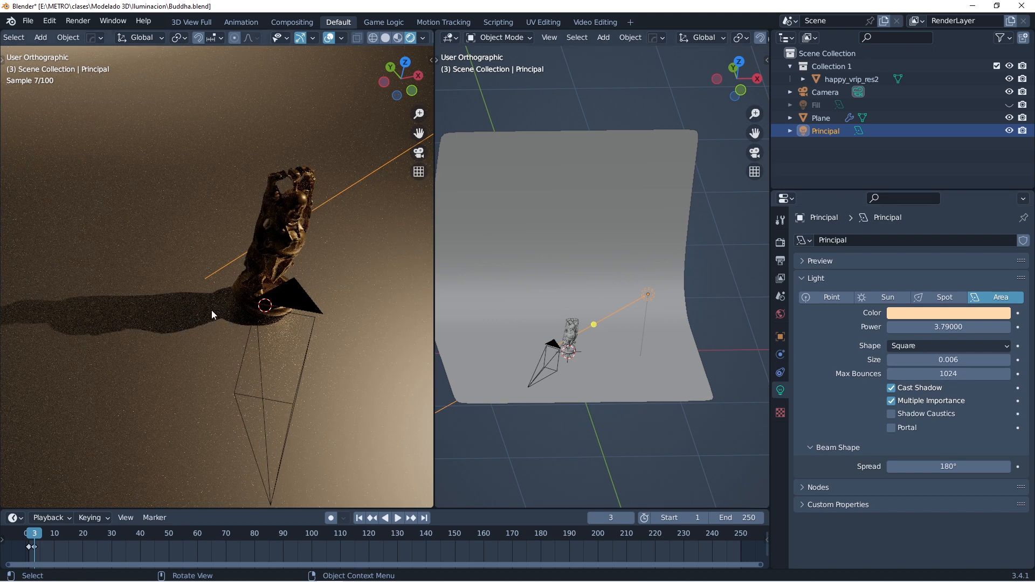
key(KP_0)
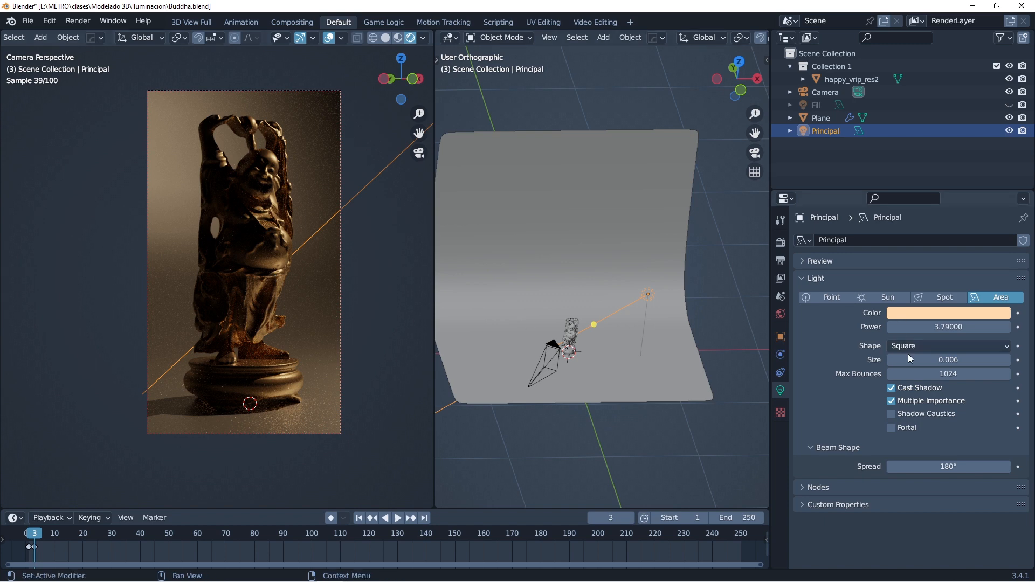
Enlarge the Principal light's size to 0.064, 0.399 and finally 0.523 while comparing shadow softness, and unhide the Fill light.
drag(940, 360, 964, 360)
middle_drag(306, 348, 403, 384)
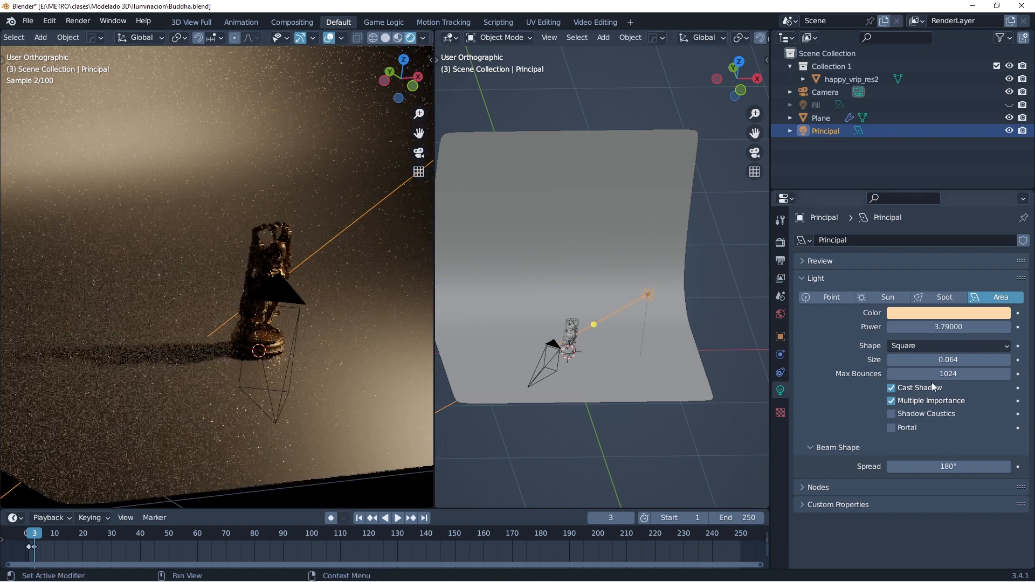
mouse_move(959, 359)
mouse_down()
mouse_move(1011, 360)
mouse_move(965, 362)
mouse_up()
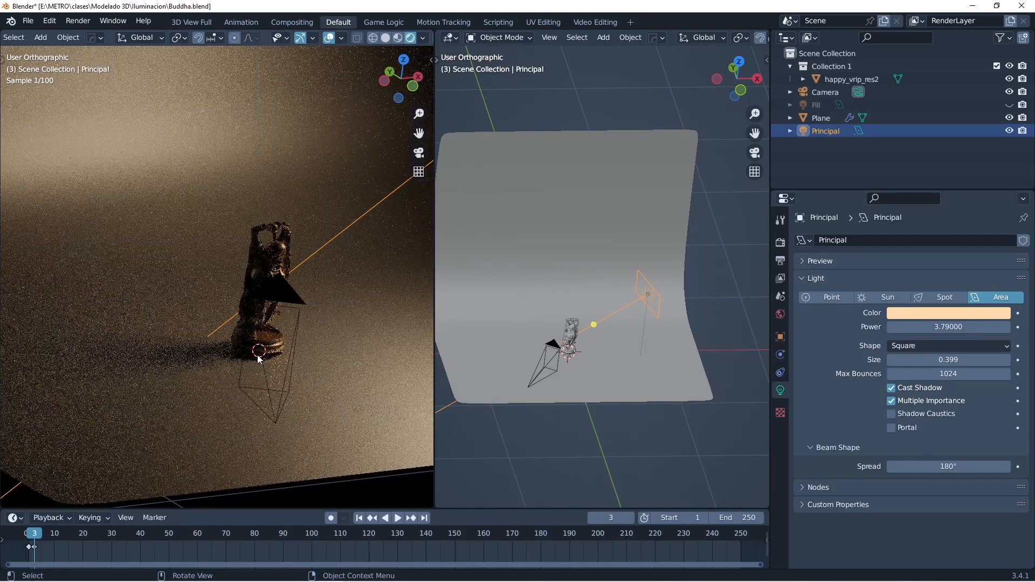
key(KP_0)
scroll(268, 262, up, 1)
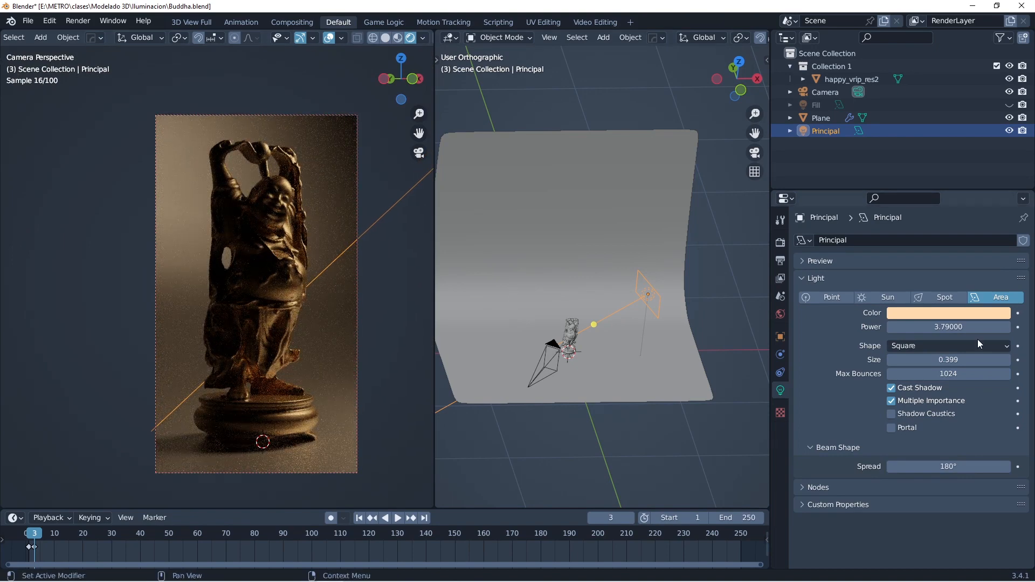
mouse_move(975, 359)
mouse_down()
mouse_move(996, 359)
mouse_move(983, 359)
mouse_up()
key(alt+h)
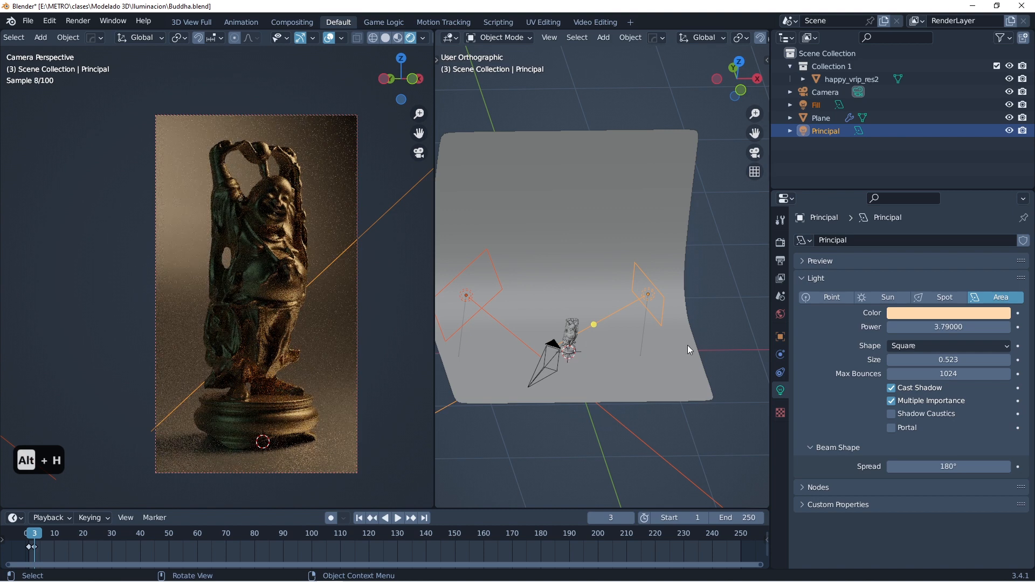
Change the backdrop plane's material base color back to black and check the statue in the camera view.
click(528, 231)
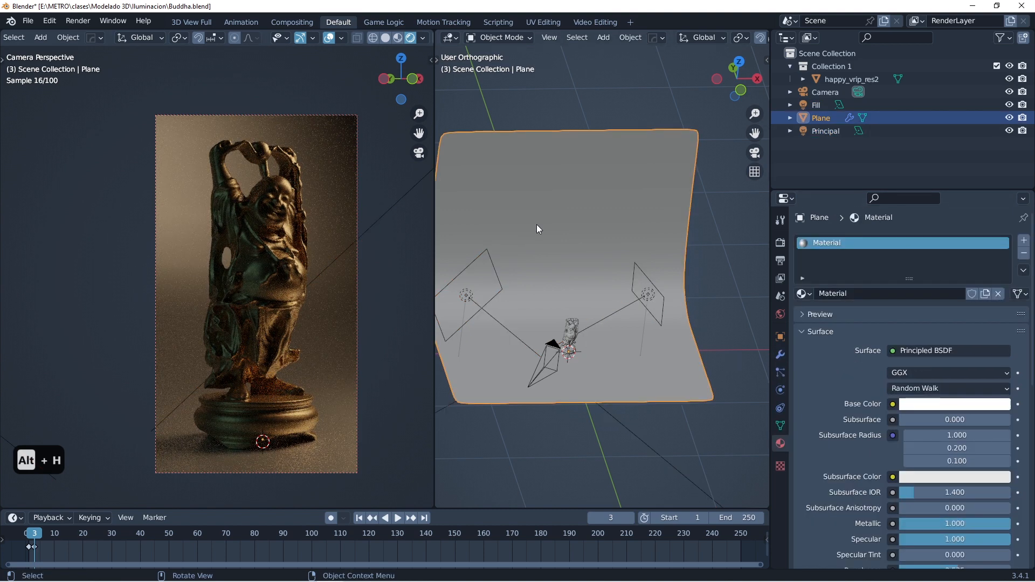
click(943, 405)
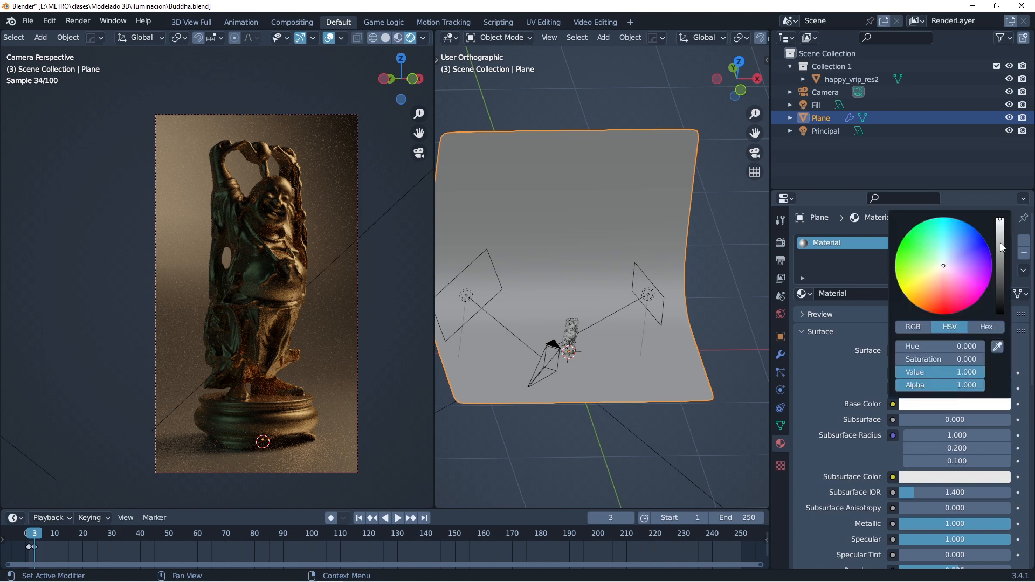
drag(1001, 249, 1006, 309)
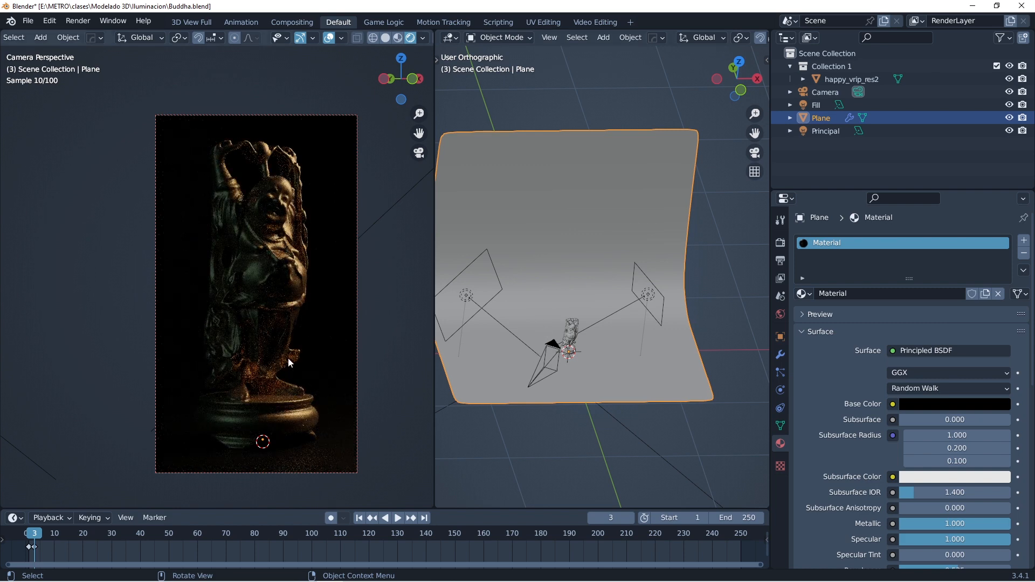
shift+middle_drag(305, 355, 289, 348)
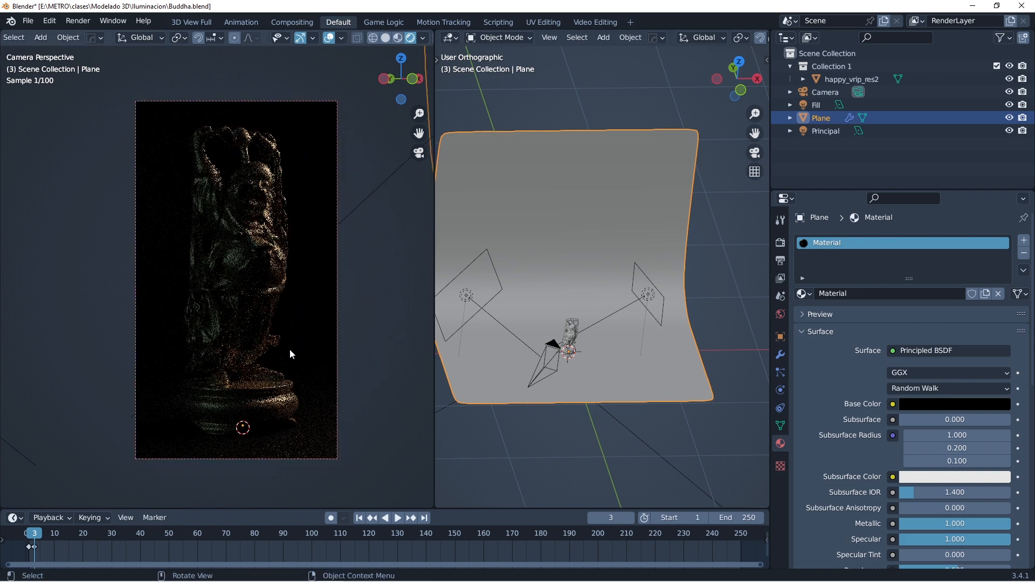
scroll(296, 354, up, 1)
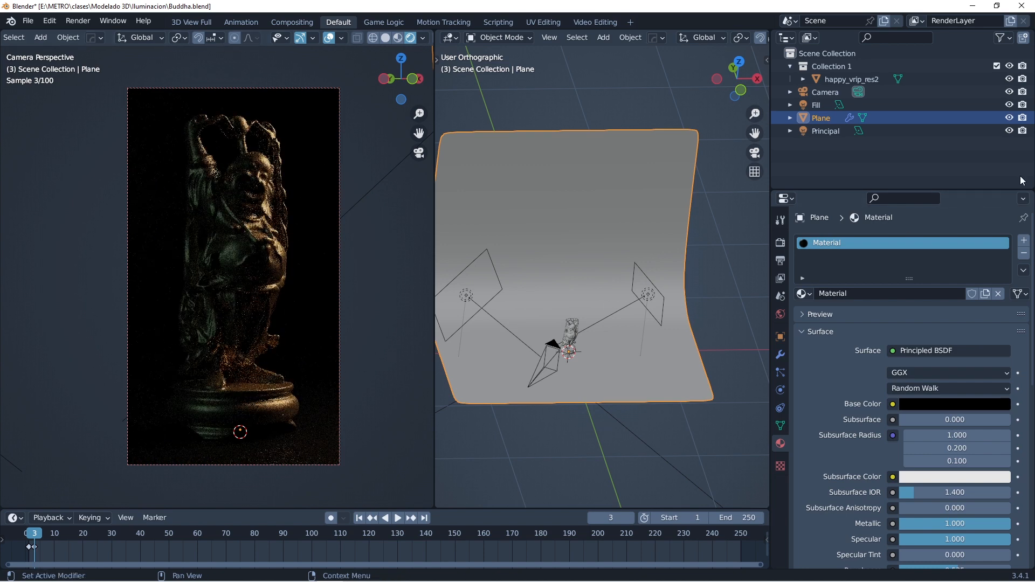
key(alt+Tab)
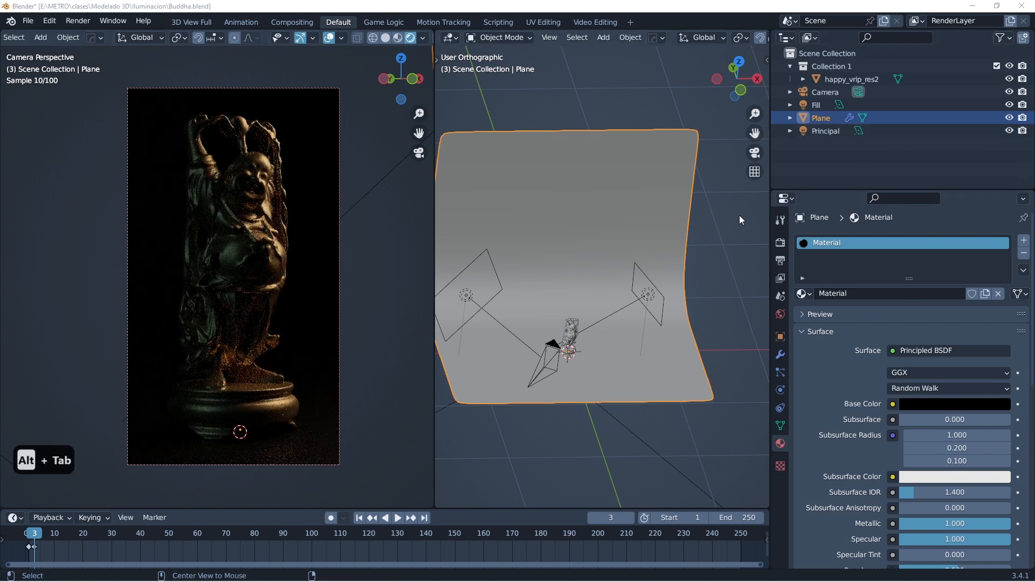
key(alt+Tab)
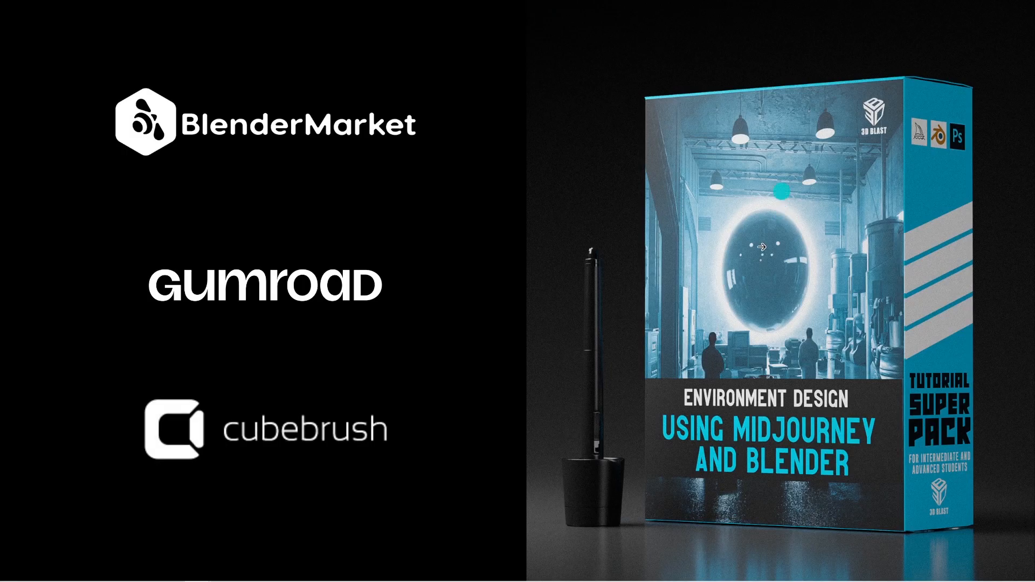